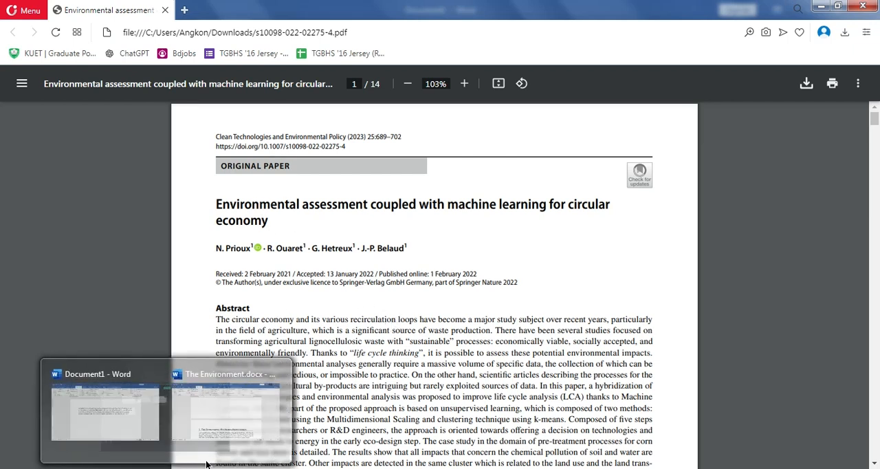
# - Switch to Document1 in Word and start adding a new citation source at the end of the paragraph
pyautogui.moveTo(176, 468)
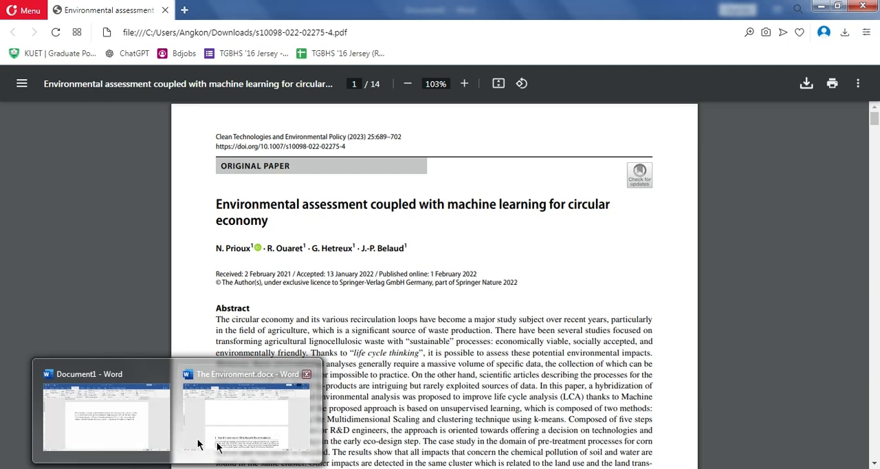
pyautogui.click(106, 412)
pyautogui.click(658, 265)
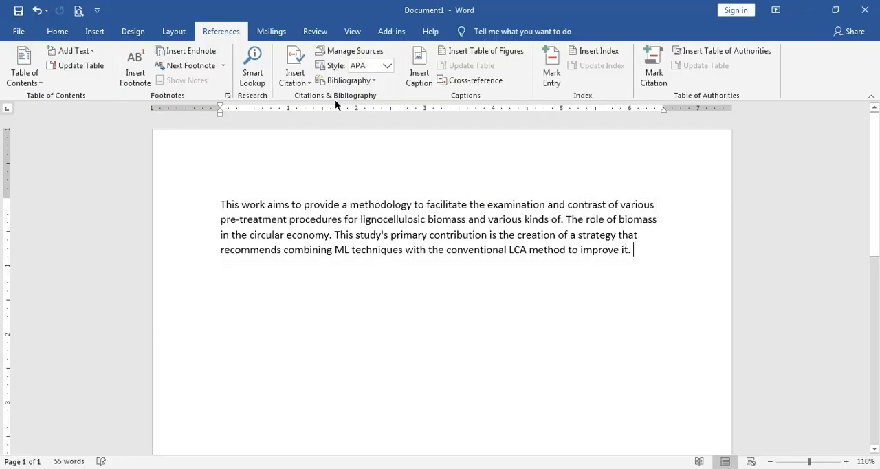
pyautogui.click(308, 86)
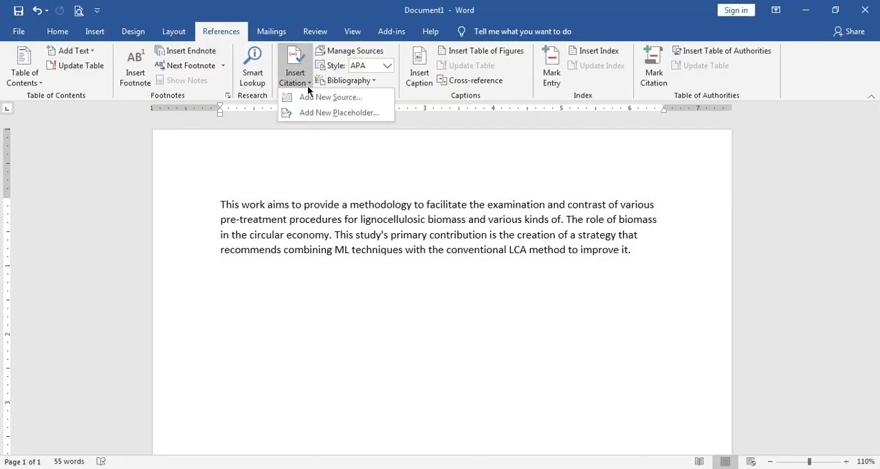
pyautogui.click(341, 98)
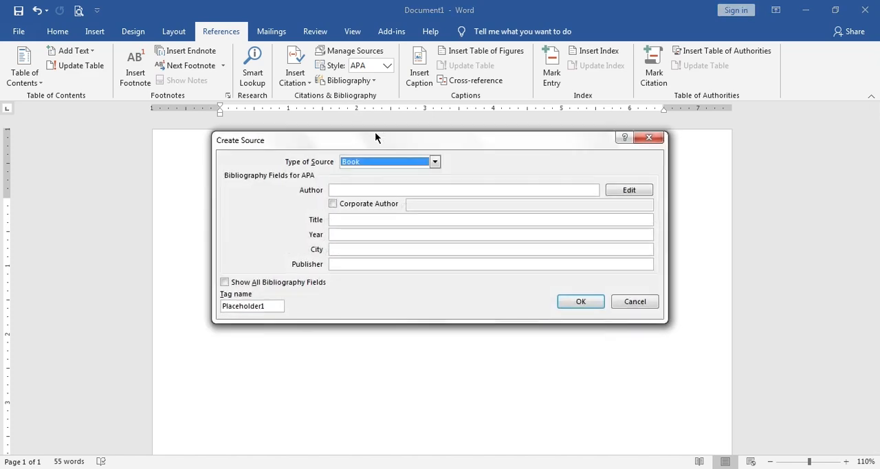
pyautogui.moveTo(375, 141); pyautogui.dragTo(448, 191)
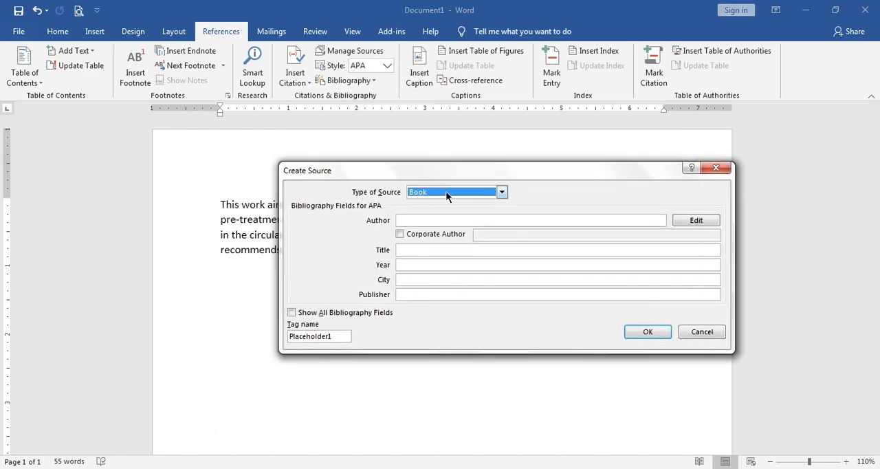
# - Set the new source's type to Journal Article and show all bibliography fields
pyautogui.click(446, 191)
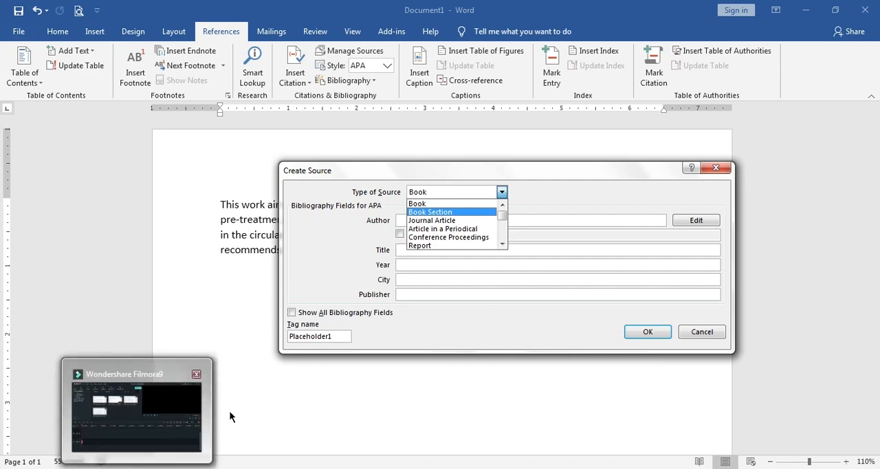
pyautogui.click(130, 428)
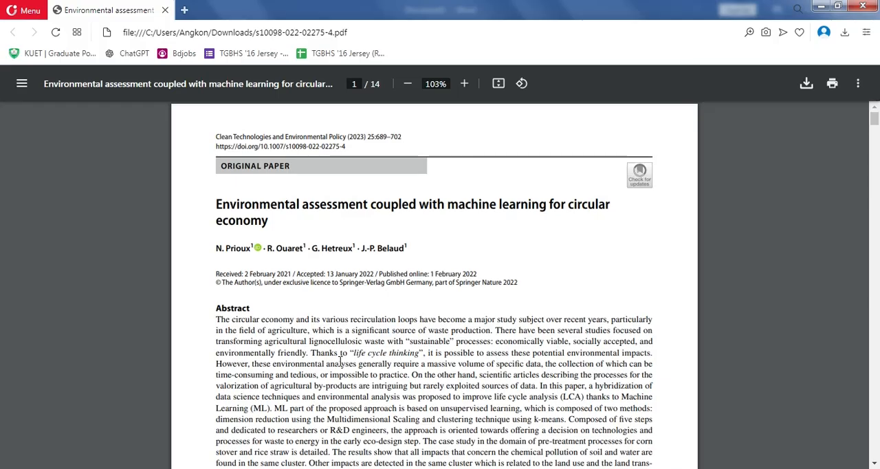
pyautogui.click(159, 468)
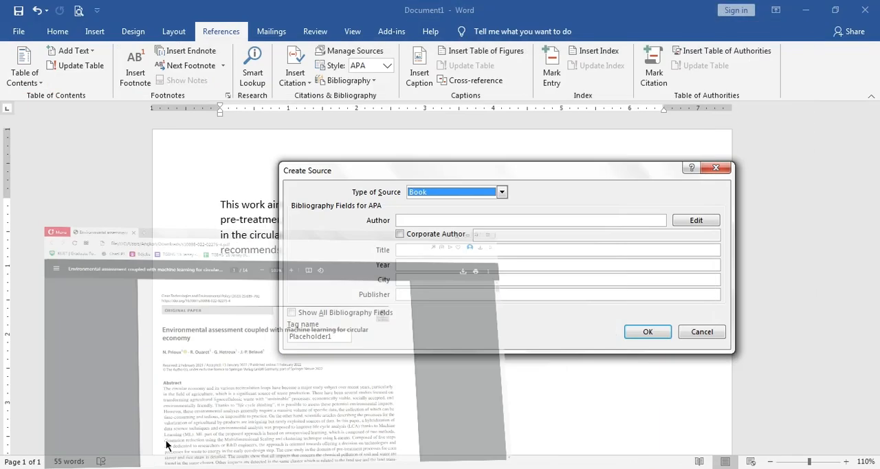
pyautogui.click(502, 194)
pyautogui.scroll(-2, 484, 217)
pyautogui.scroll(1, 483, 220)
pyautogui.scroll(1, 483, 222)
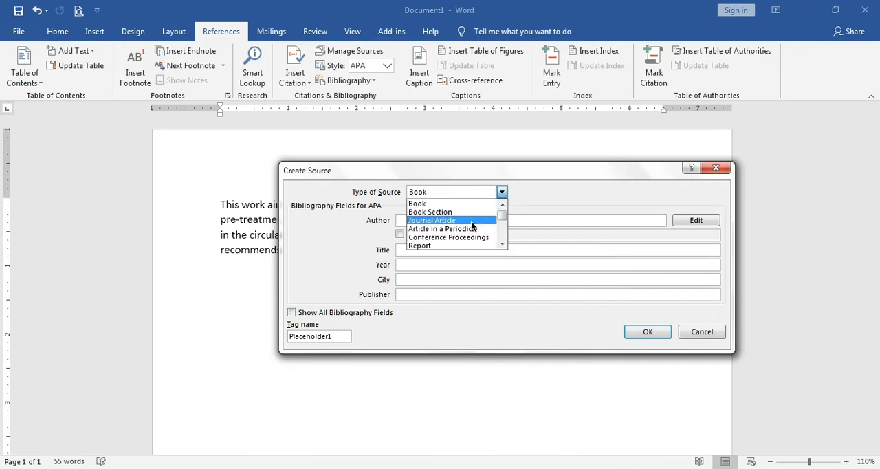
pyautogui.click(471, 221)
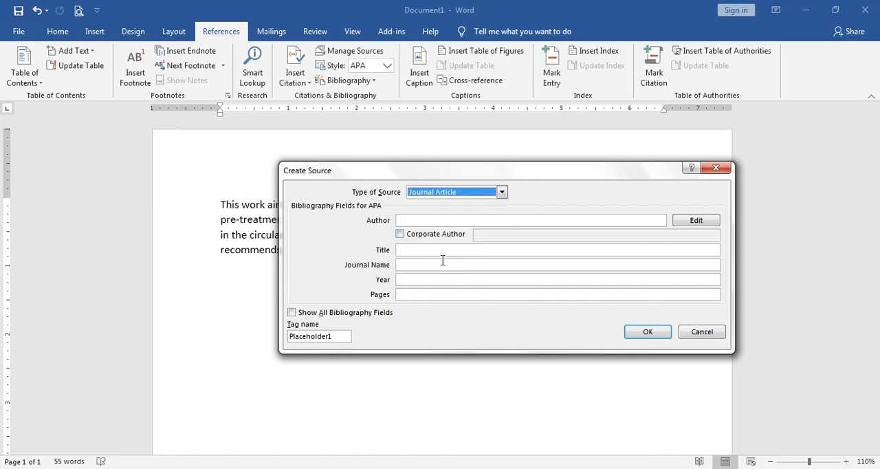
pyautogui.click(327, 312)
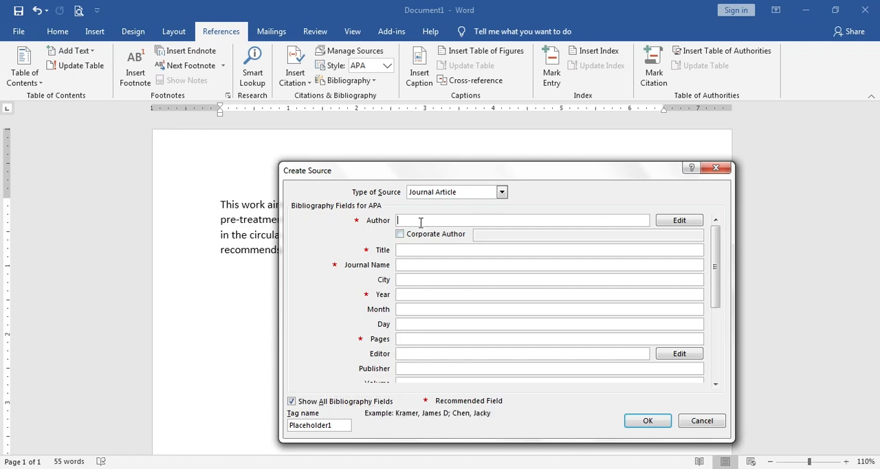
pyautogui.moveTo(424, 170); pyautogui.dragTo(359, 142)
pyautogui.click(335, 196)
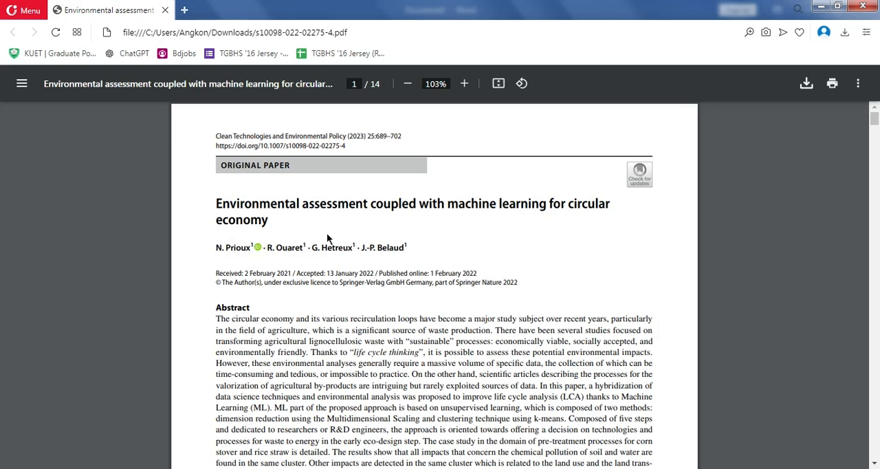
pyautogui.moveTo(215, 248); pyautogui.dragTo(409, 246)
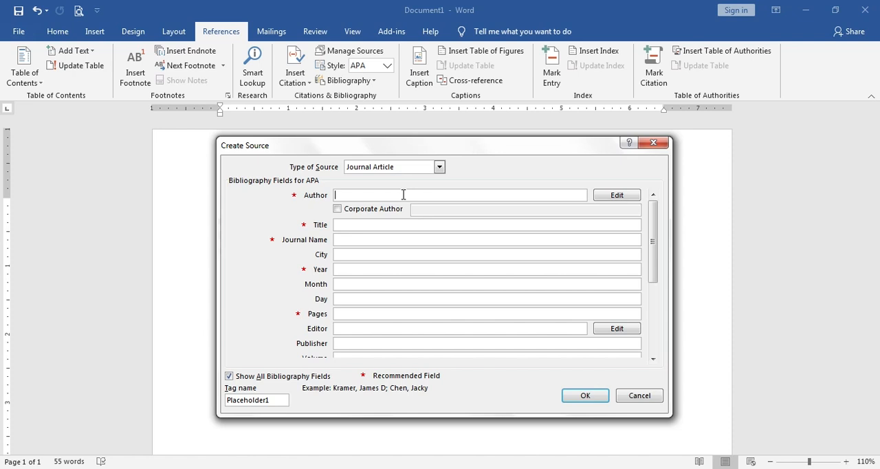
pyautogui.write('N. Prioux1 · R. Ouaret1')
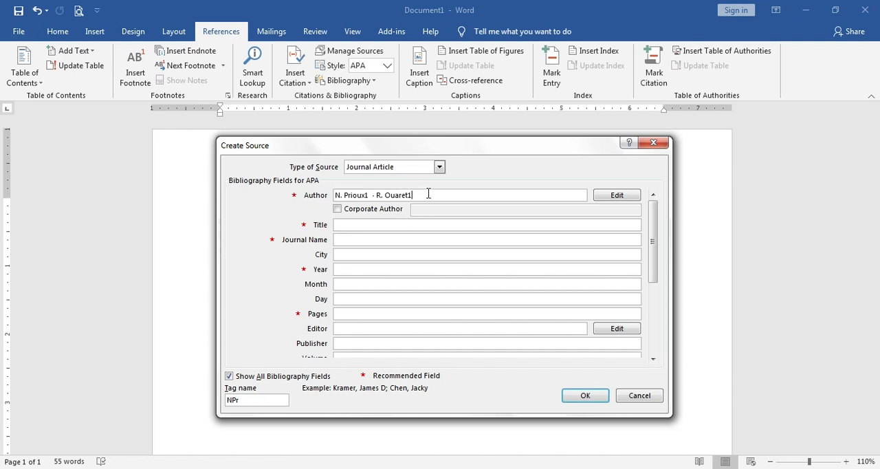
pyautogui.moveTo(430, 195); pyautogui.dragTo(290, 194)
pyautogui.press('BackSpace')
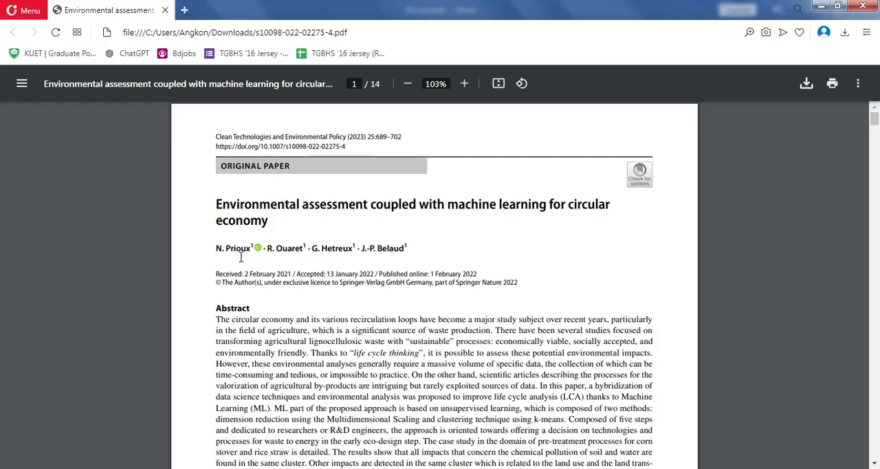
# - Copy the first author's name from the PDF paper in the browser into the source's Author field, followed by a semicolon
pyautogui.moveTo(209, 251); pyautogui.dragTo(267, 291)
pyautogui.hotkey('ctrl', 'c')
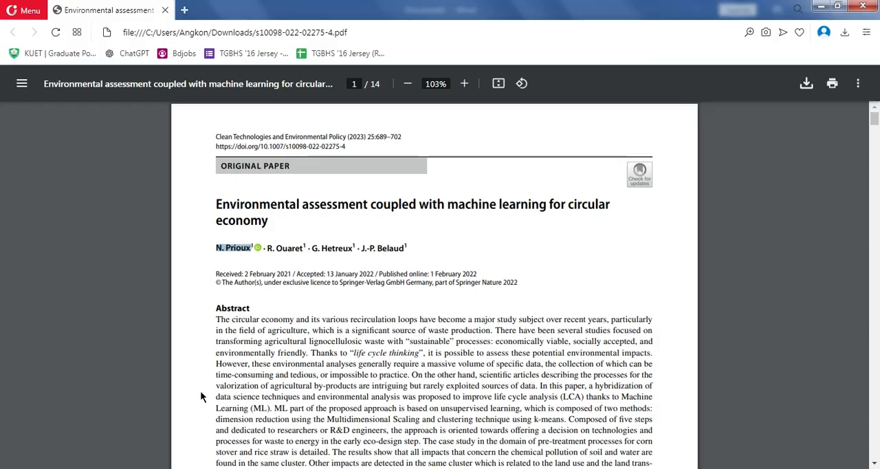
pyautogui.moveTo(153, 459)
pyautogui.click(153, 429)
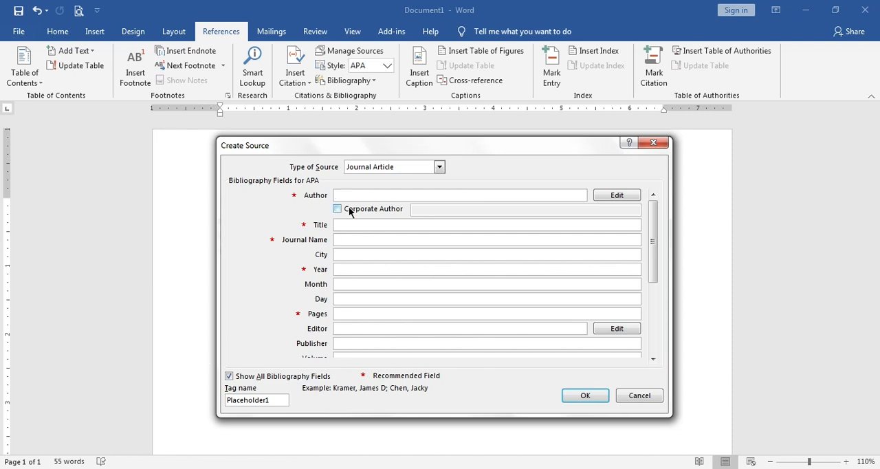
pyautogui.hotkey('ctrl', 'v')
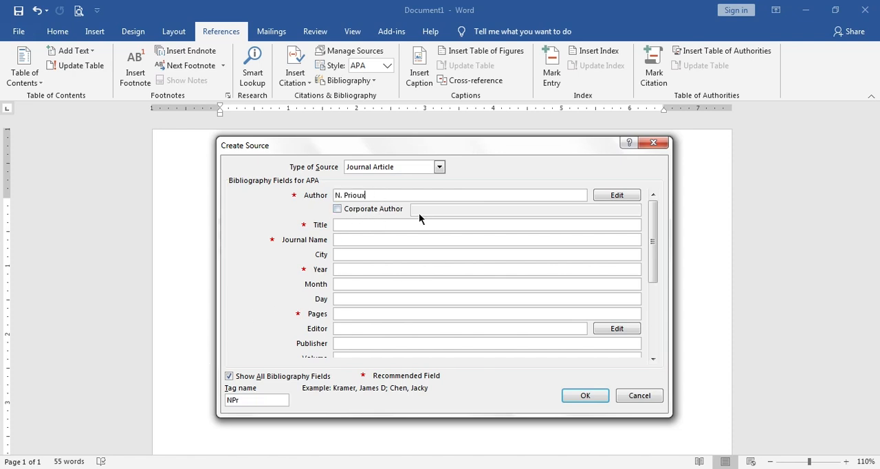
pyautogui.write(';')
# - Copy the second author's name from the PDF paper and append it to the source's Author field with a semicolon
pyautogui.hotkey('alt', 'Tab')
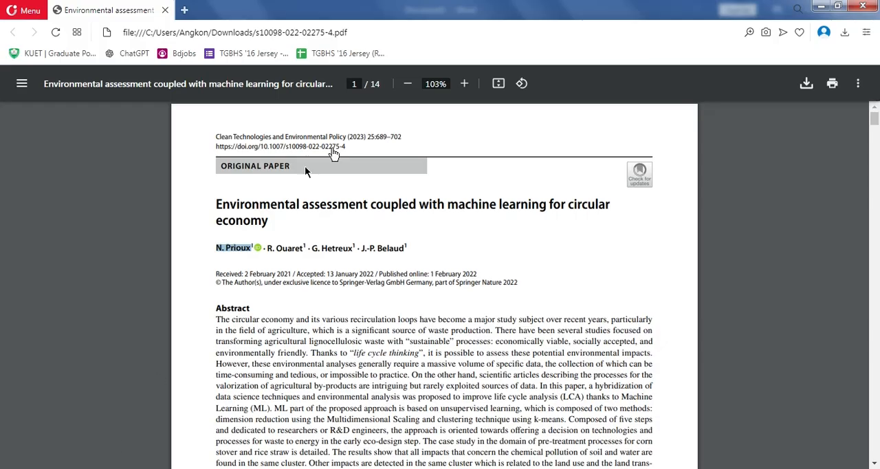
pyautogui.moveTo(267, 249); pyautogui.dragTo(304, 249)
pyautogui.hotkey('ctrl', 'c')
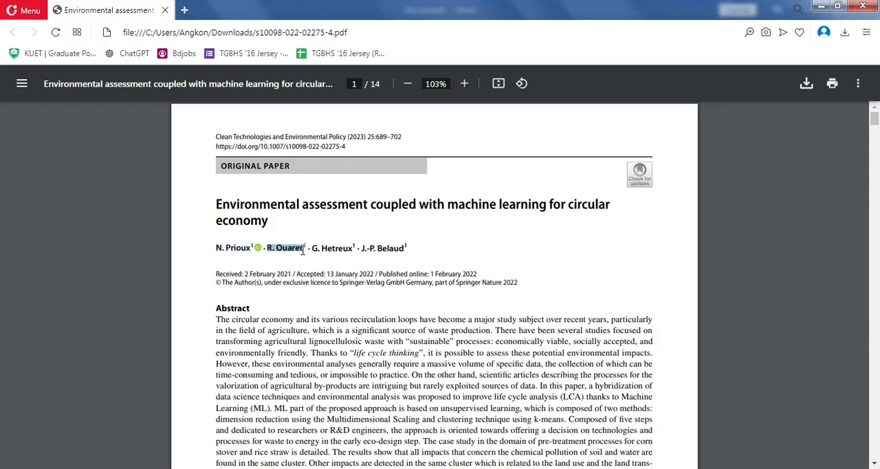
pyautogui.hotkey('alt', 'Tab')
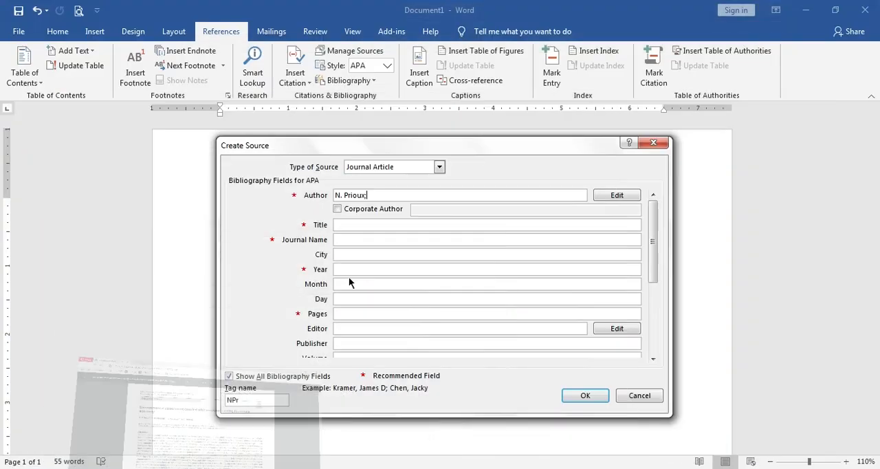
pyautogui.hotkey('ctrl', 'v')
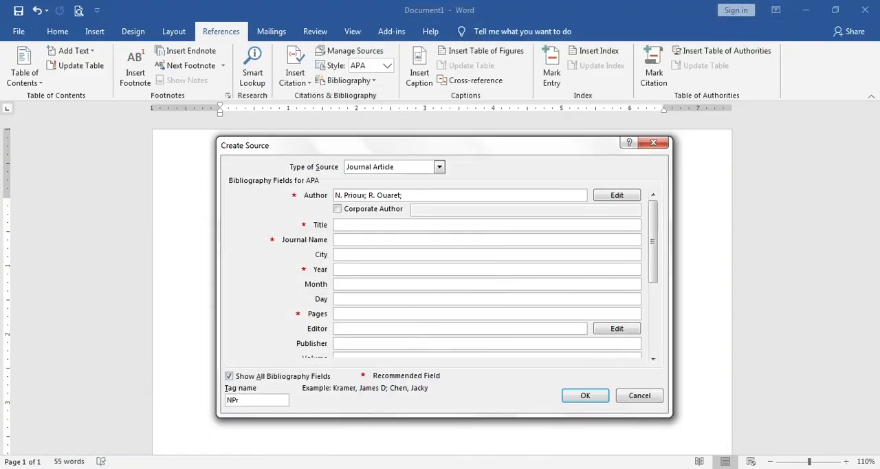
# - Add the third author's name from the PDF paper to the source's Author field, ending with a semicolon
pyautogui.hotkey('alt', 'Tab')
pyautogui.moveTo(310, 248); pyautogui.dragTo(354, 249)
pyautogui.click(324, 250)
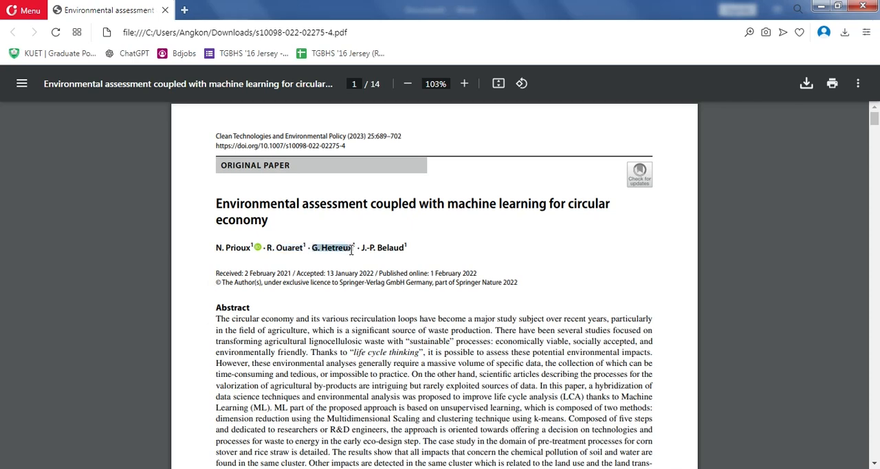
pyautogui.hotkey('alt', 'Tab')
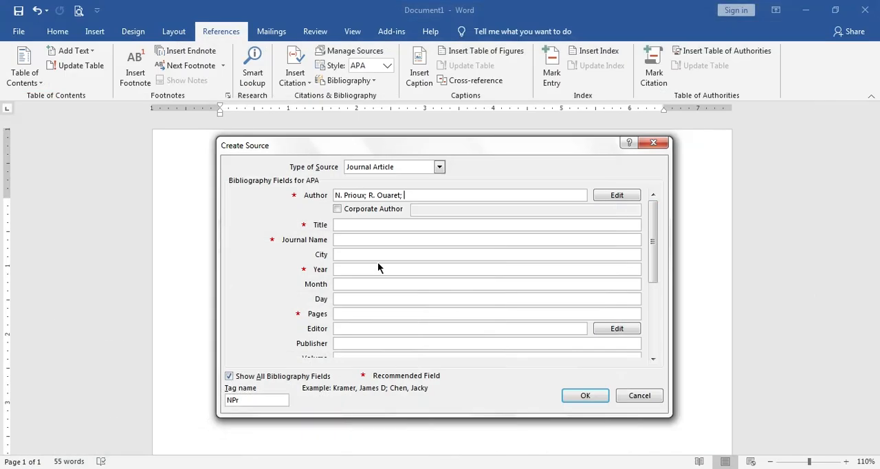
pyautogui.write(';')
# - Complete the source's Author field with the fourth author's name copied from the PDF paper
pyautogui.hotkey('alt', 'Tab')
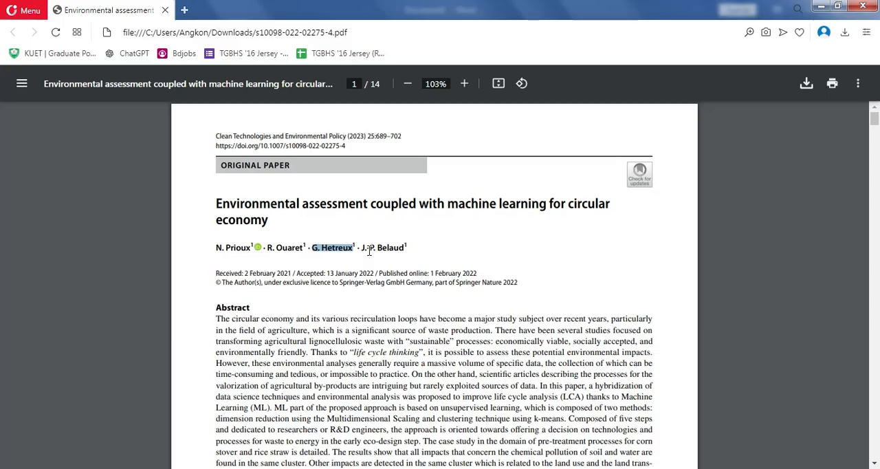
pyautogui.moveTo(362, 249)
pyautogui.mouseDown()
pyautogui.moveTo(395, 250)
pyautogui.moveTo(364, 251)
pyautogui.mouseUp()
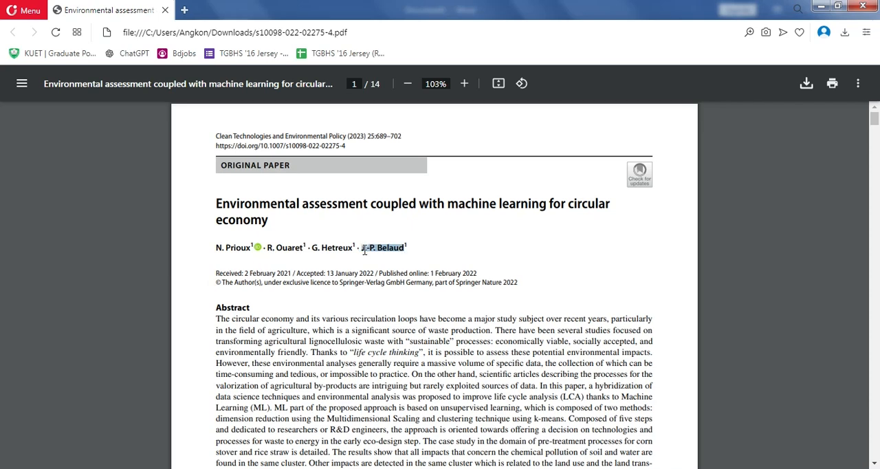
pyautogui.hotkey('alt', 'Tab')
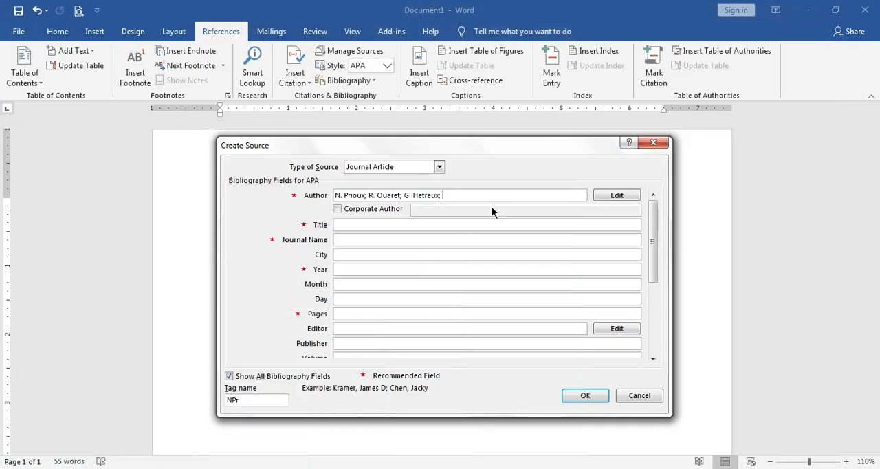
pyautogui.write('J.-P. Belaud')
# - Copy the paper's title into the source's Title field as "Environmental assessment coupled with machine learning for circular"
pyautogui.click(433, 225)
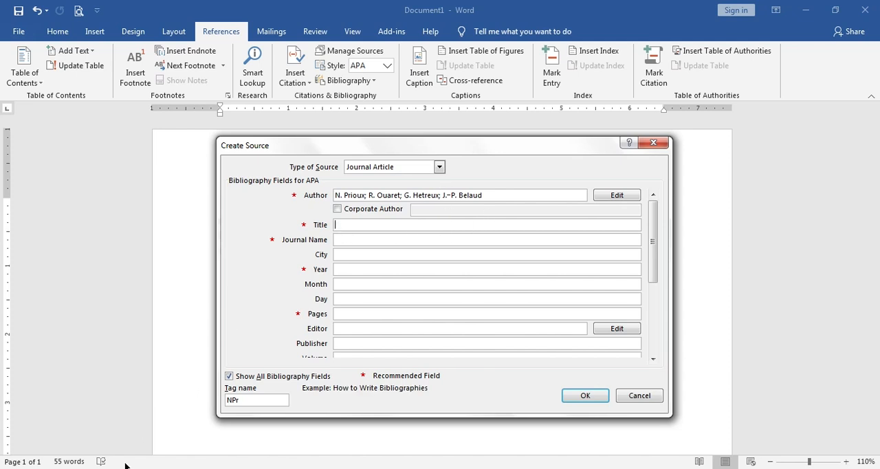
pyautogui.hotkey('alt', 'Tab')
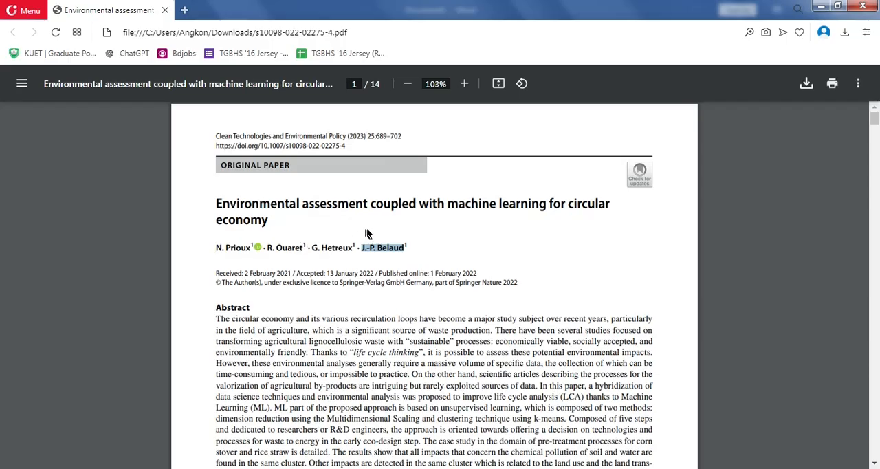
pyautogui.moveTo(214, 204); pyautogui.dragTo(281, 221)
pyautogui.hotkey('ctrl', 'c')
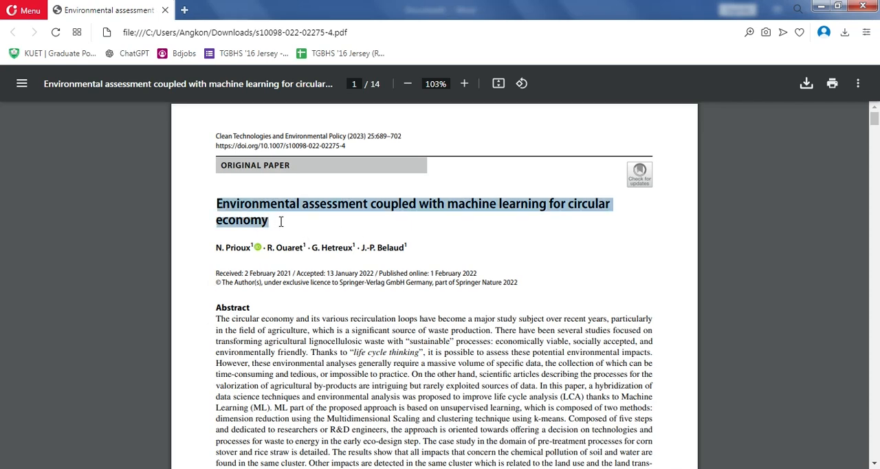
pyautogui.click(55, 468)
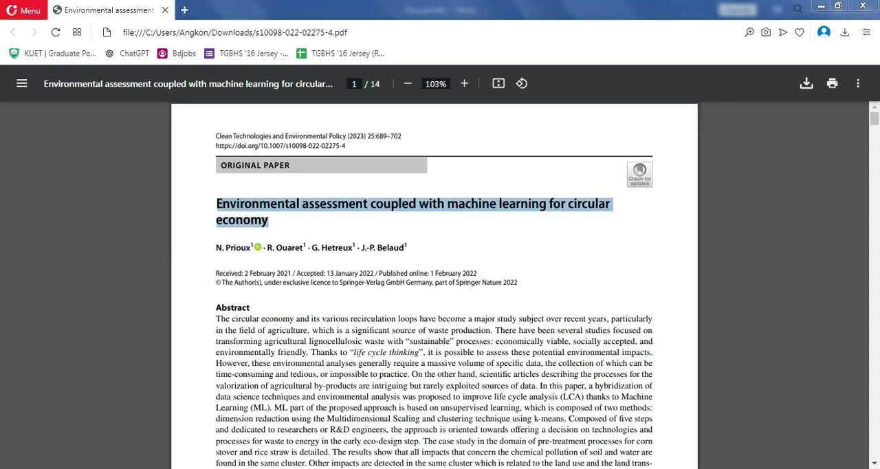
pyautogui.click(863, 5)
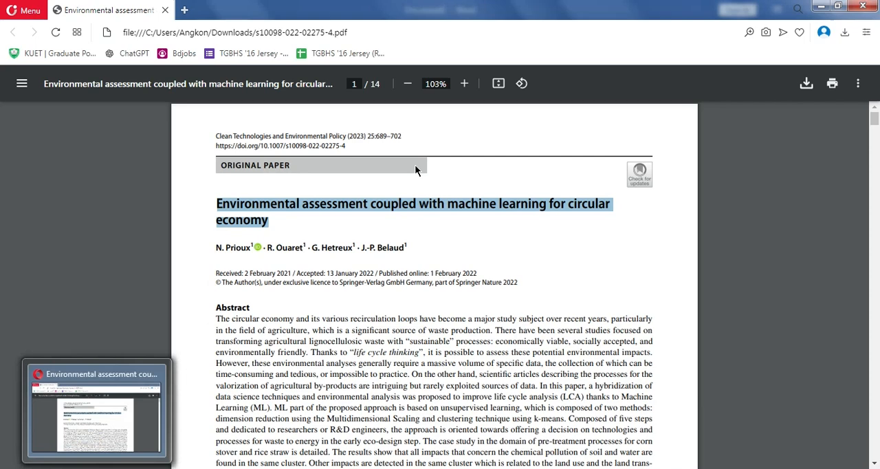
pyautogui.click(153, 468)
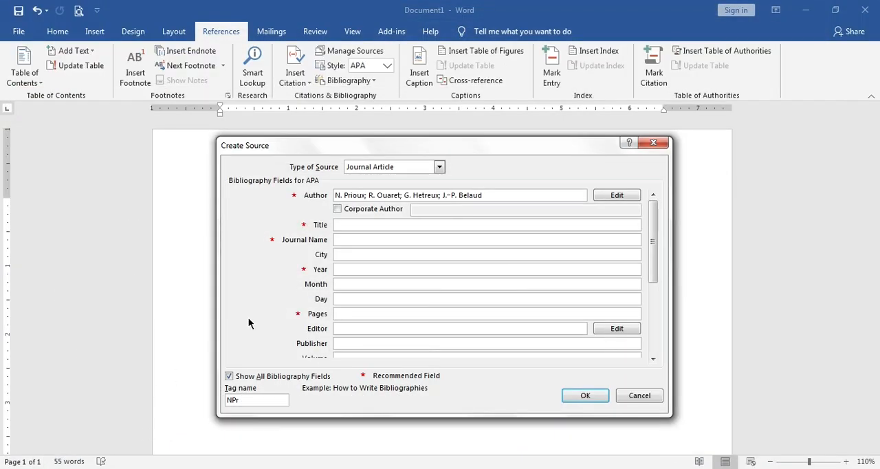
pyautogui.hotkey('ctrl', 'v')
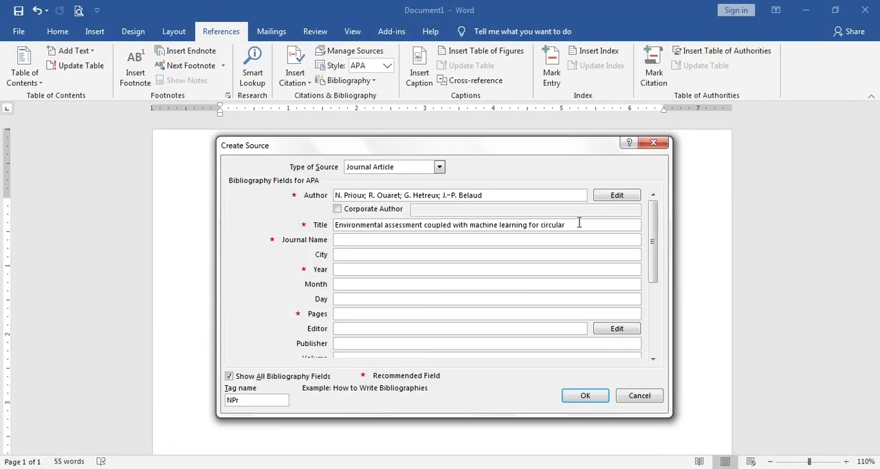
pyautogui.moveTo(540, 150); pyautogui.dragTo(541, 127)
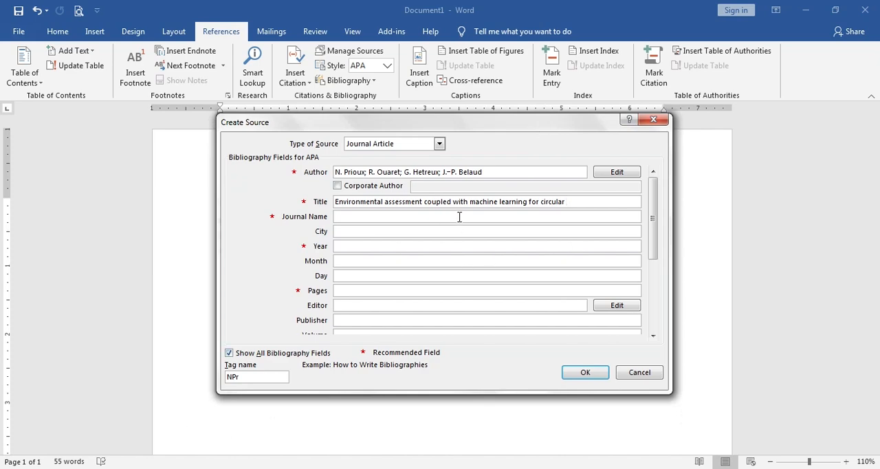
# - Complete the source's Title field with the last title word, "economy", copied from the PDF paper
pyautogui.hotkey('alt', 'Tab')
pyautogui.click(268, 227)
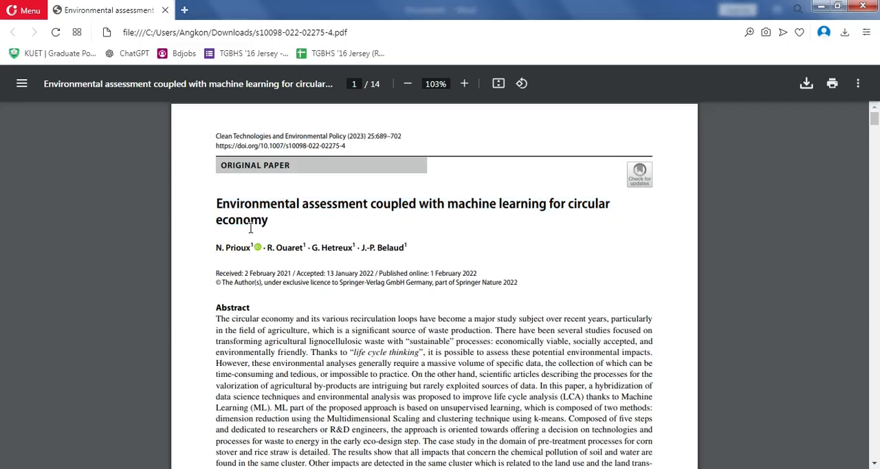
pyautogui.moveTo(215, 219); pyautogui.dragTo(272, 219)
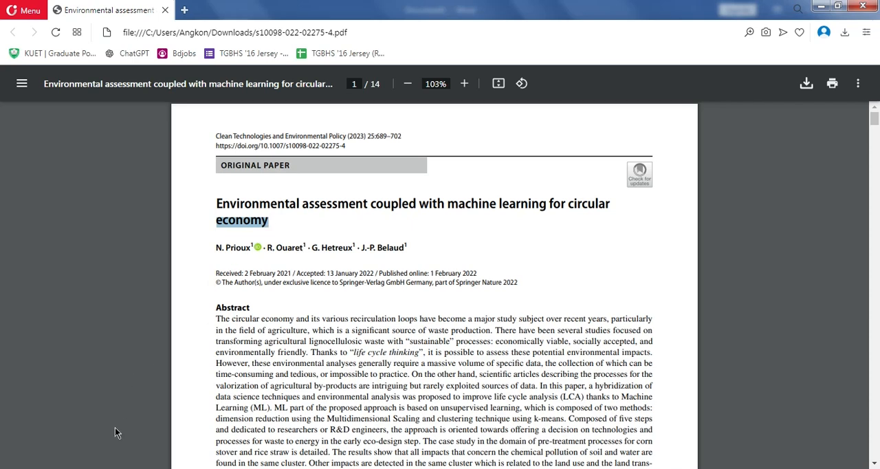
pyautogui.hotkey('ctrl', 'c')
pyautogui.hotkey('alt', 'Tab')
pyautogui.hotkey('ctrl', 'v')
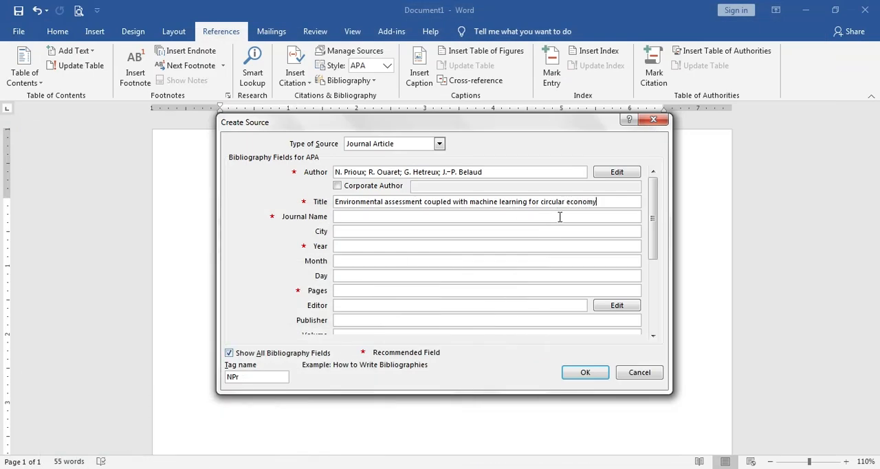
# - Change the whole article title in the Title field to capitalize each word
pyautogui.click(509, 200)
pyautogui.moveTo(598, 201); pyautogui.dragTo(332, 201)
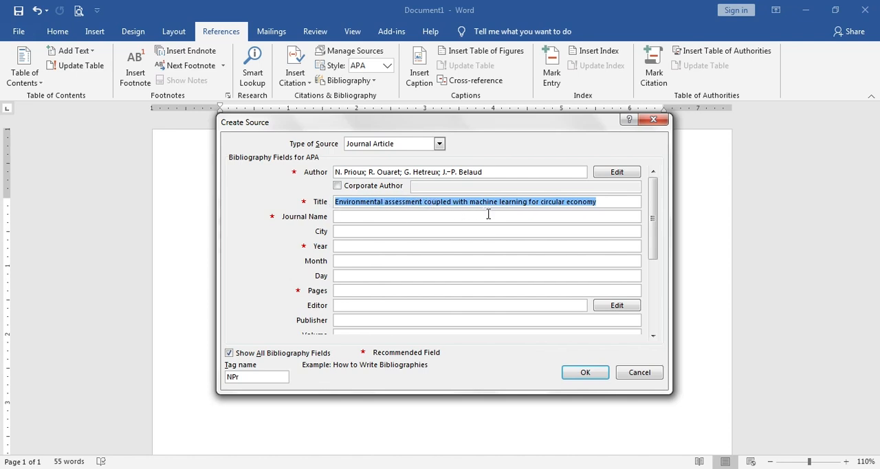
pyautogui.hotkey('shift', 'F3')
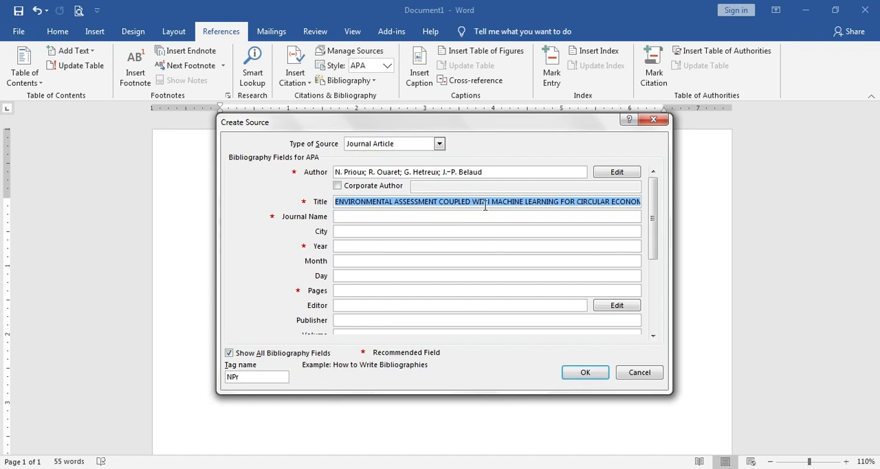
pyautogui.hotkey('shift', 'F3')
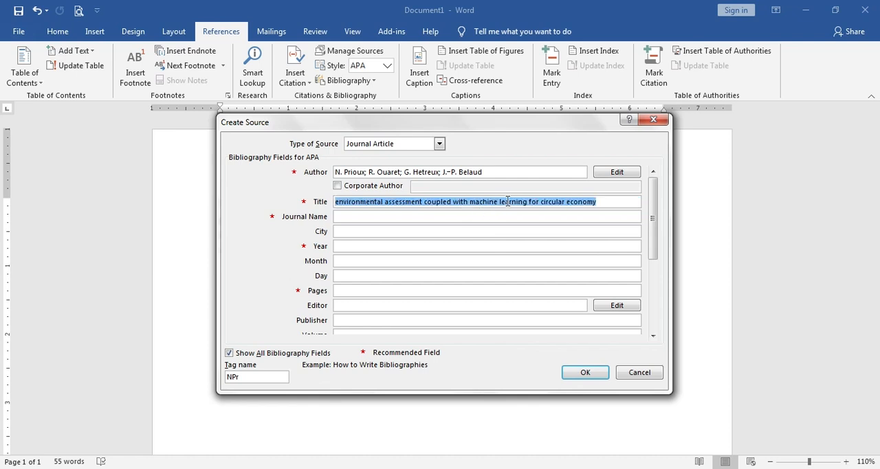
pyautogui.hotkey('shift', 'F3')
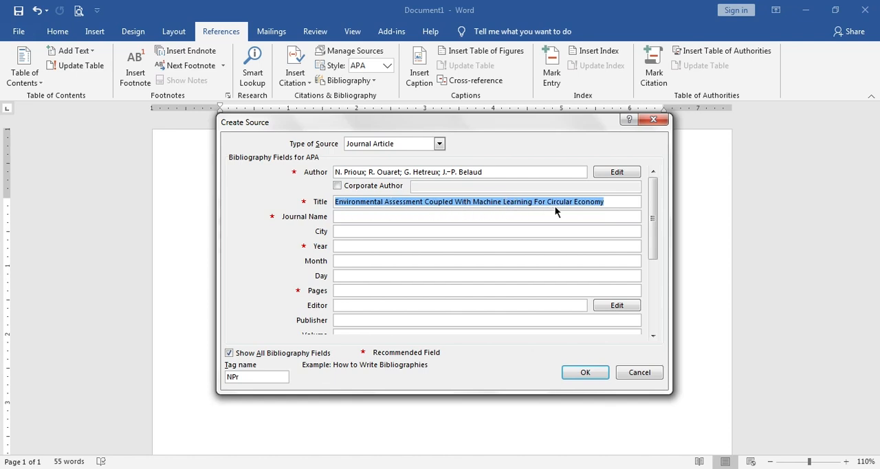
pyautogui.click(518, 201)
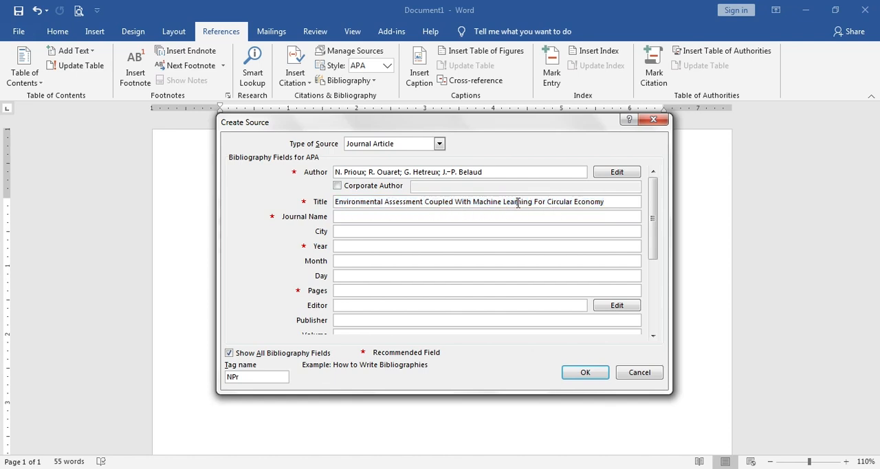
# - Copy the journal name "Clean Technologies and Environmental Policy" from the PDF paper into the source's Journal Name field
pyautogui.click(382, 217)
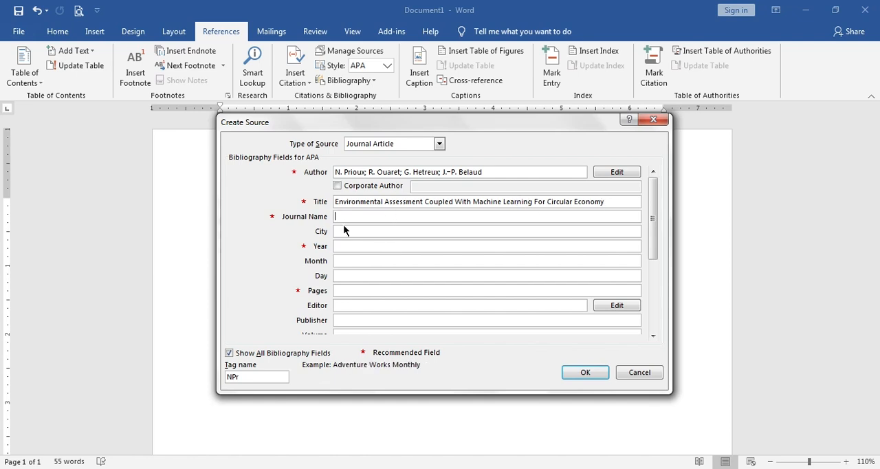
pyautogui.click(116, 468)
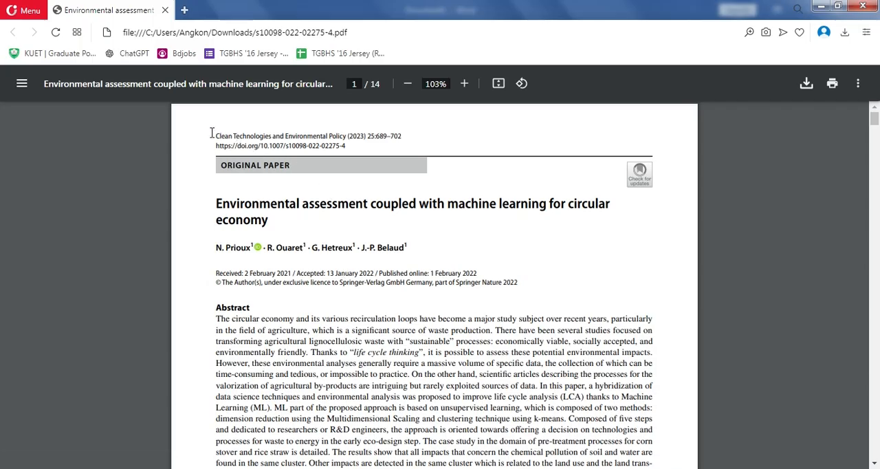
pyautogui.moveTo(212, 132); pyautogui.dragTo(347, 134)
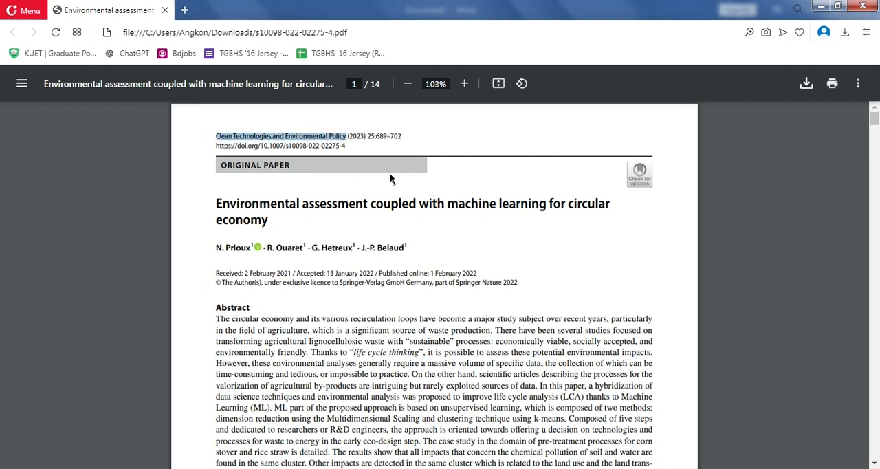
pyautogui.click(124, 468)
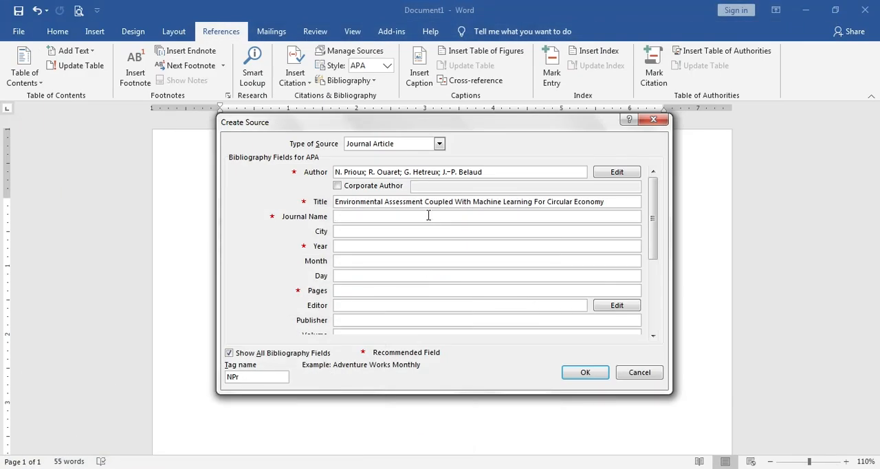
pyautogui.hotkey('ctrl', 'v')
pyautogui.press('Tab')
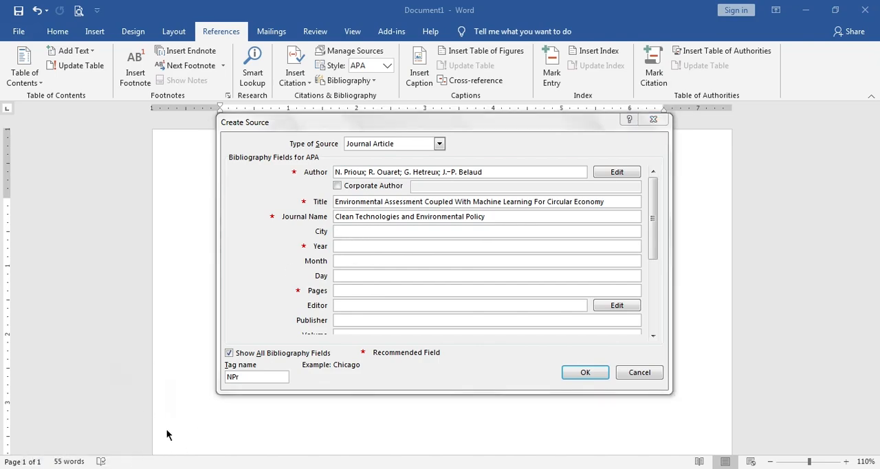
# - Check the publication year in the PDF paper and set the source's Year field to 2023
pyautogui.click(124, 467)
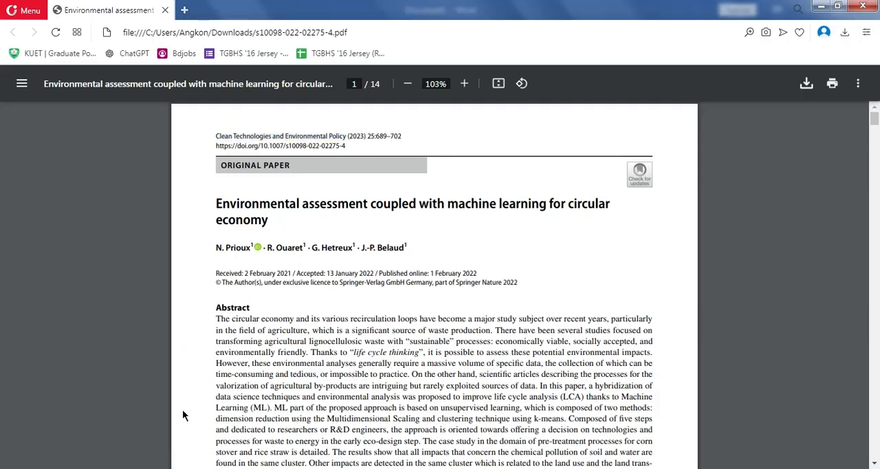
pyautogui.hotkey('alt', 'Tab')
pyautogui.click(347, 242)
pyautogui.write('2023')
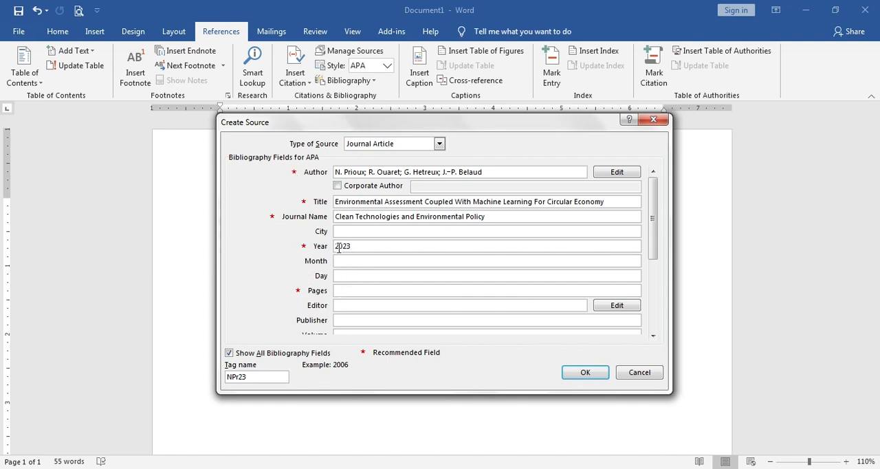
# - Check the page numbers from the start to the end of the PDF paper and set the source's Pages field to 689-702
pyautogui.moveTo(653, 204)
pyautogui.mouseDown()
pyautogui.moveTo(657, 288)
pyautogui.moveTo(654, 211)
pyautogui.mouseUp()
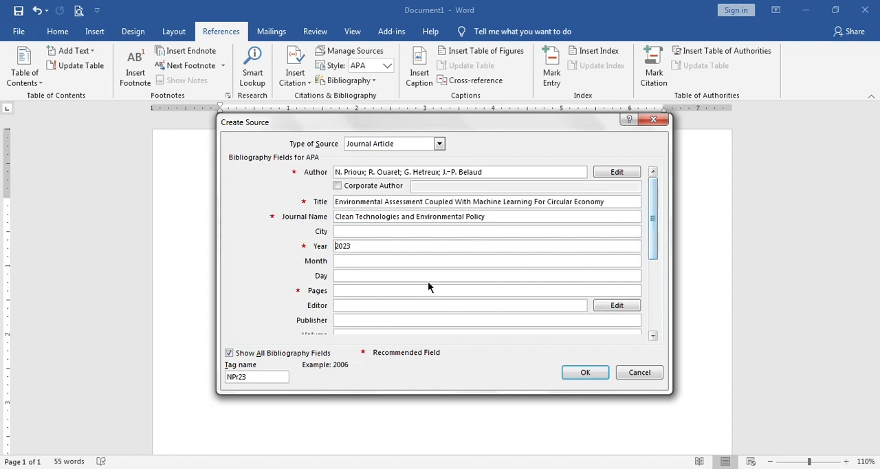
pyautogui.click(347, 291)
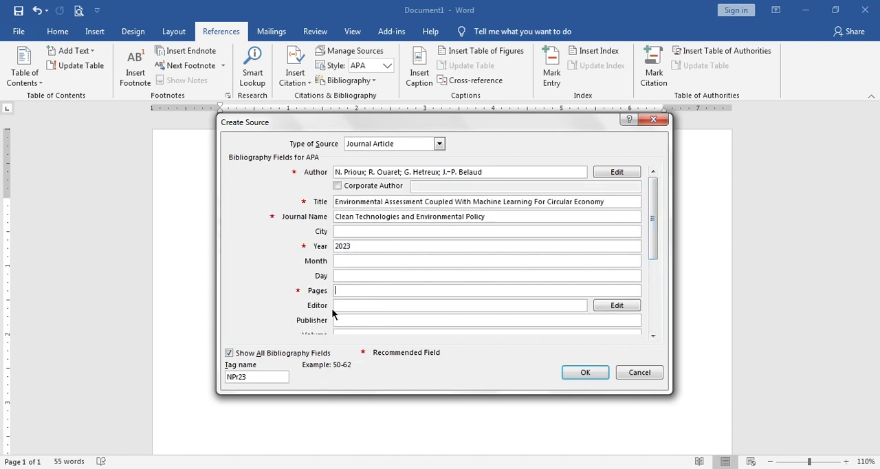
pyautogui.hotkey('alt', 'Tab')
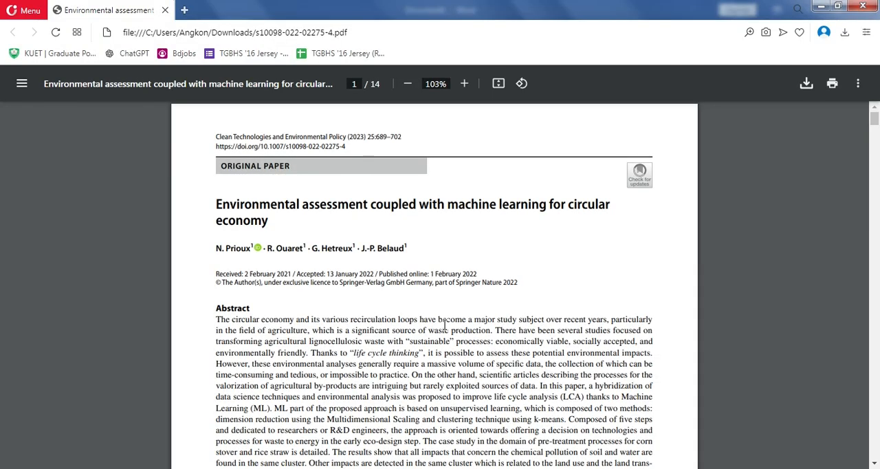
pyautogui.scroll(-5, 459, 345)
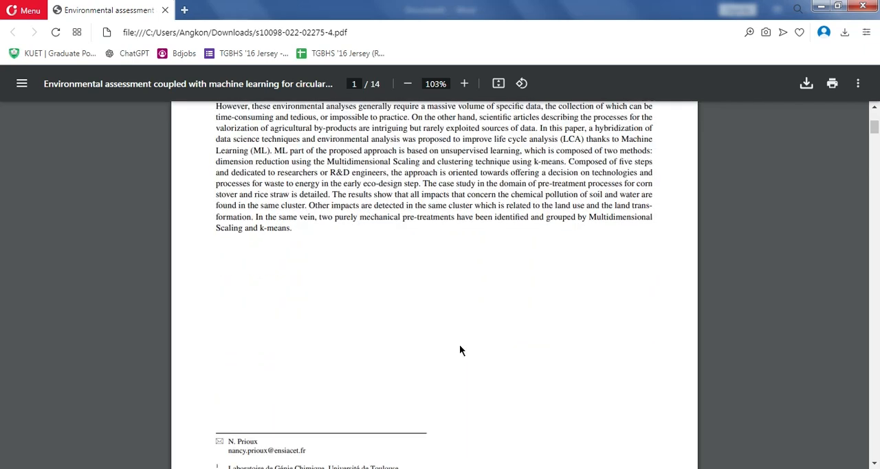
pyautogui.scroll(-2, 410, 402)
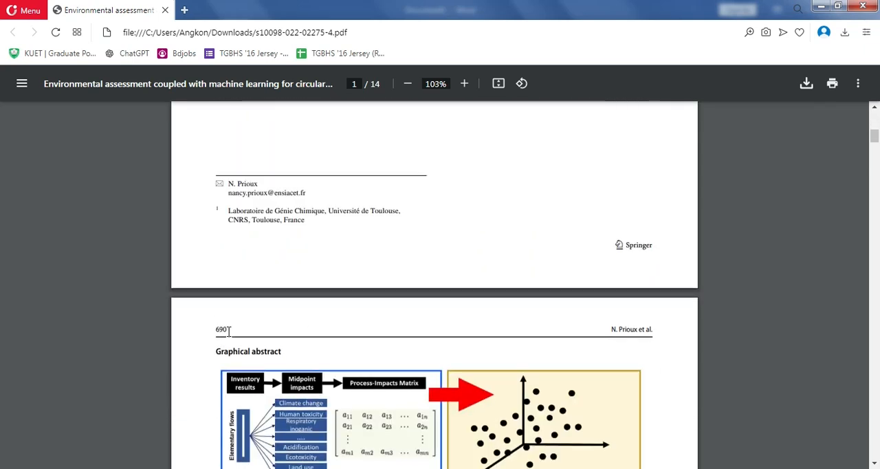
pyautogui.scroll(7, 276, 272)
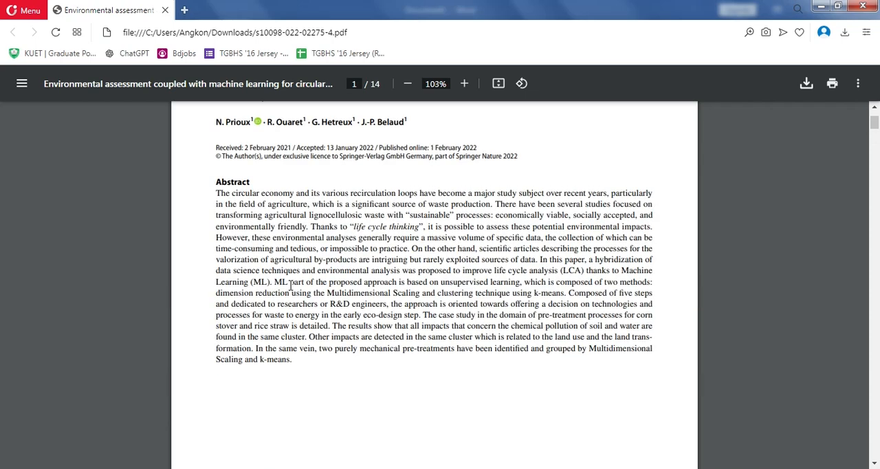
pyautogui.scroll(-4, 308, 293)
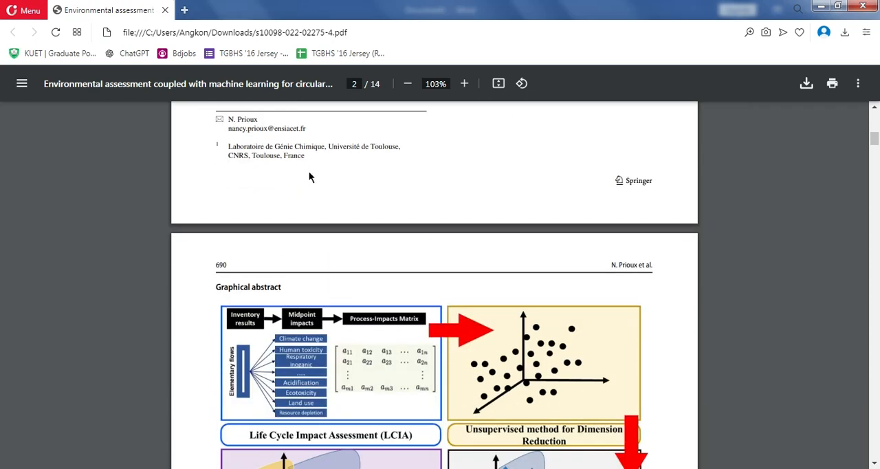
pyautogui.scroll(10, 309, 177)
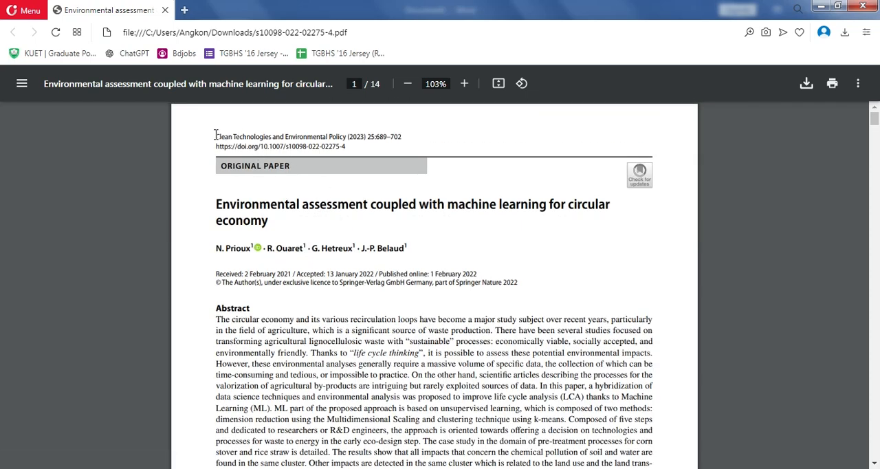
pyautogui.moveTo(216, 136); pyautogui.dragTo(349, 136)
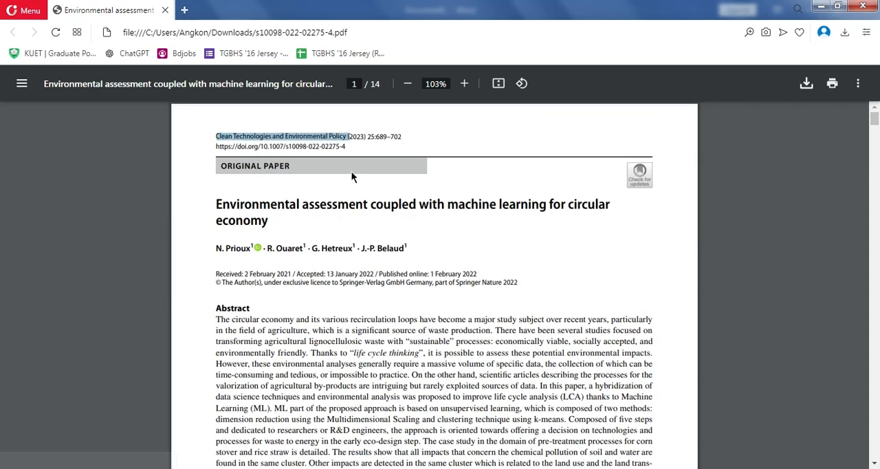
pyautogui.moveTo(215, 136); pyautogui.dragTo(342, 135)
pyautogui.scroll(-10, 250, 257)
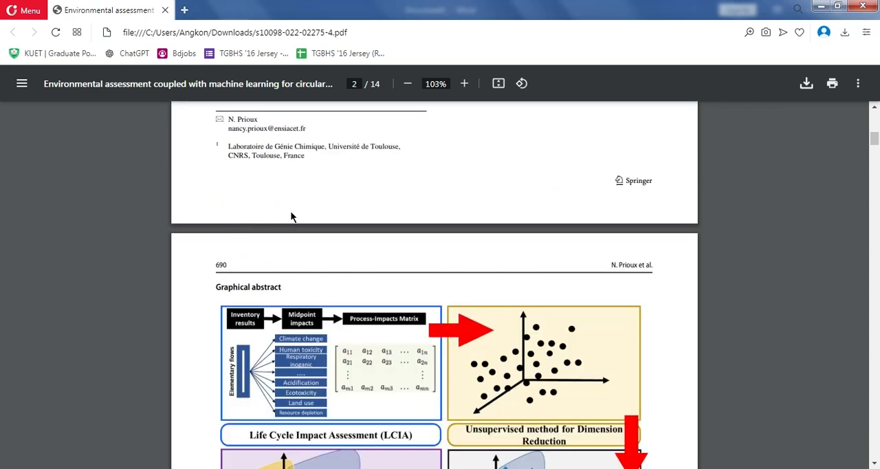
pyautogui.scroll(-10, 308, 218)
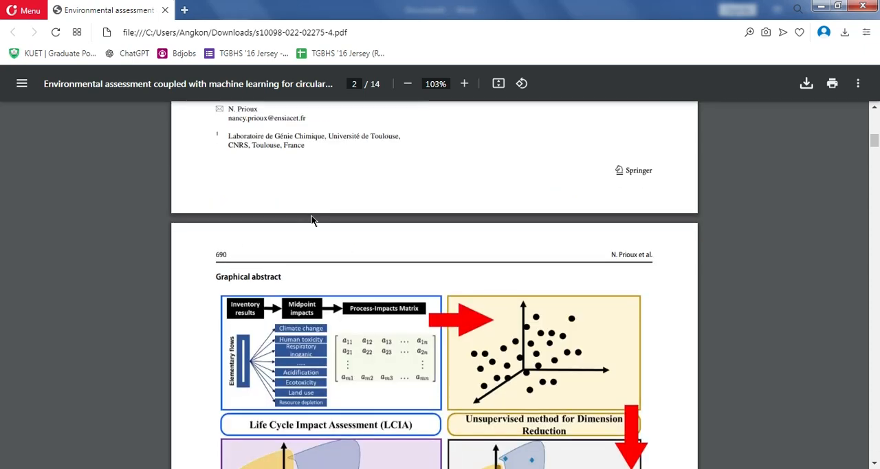
pyautogui.moveTo(876, 165); pyautogui.dragTo(875, 451)
pyautogui.scroll(10, 586, 361)
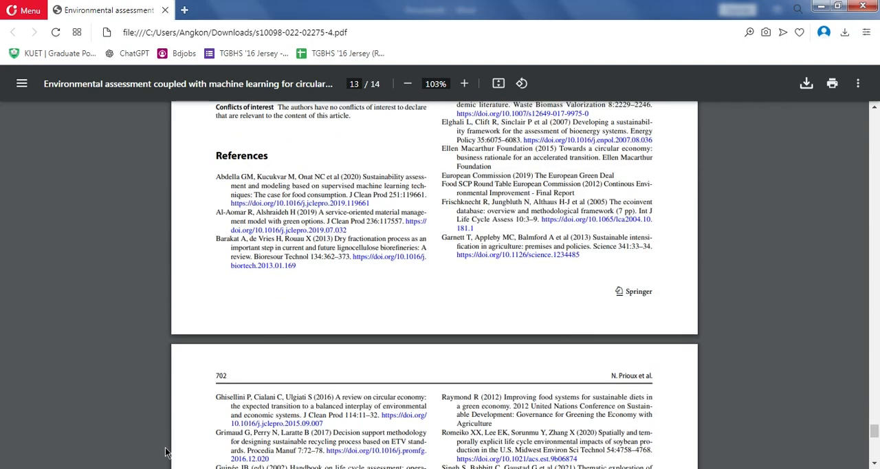
pyautogui.moveTo(203, 437)
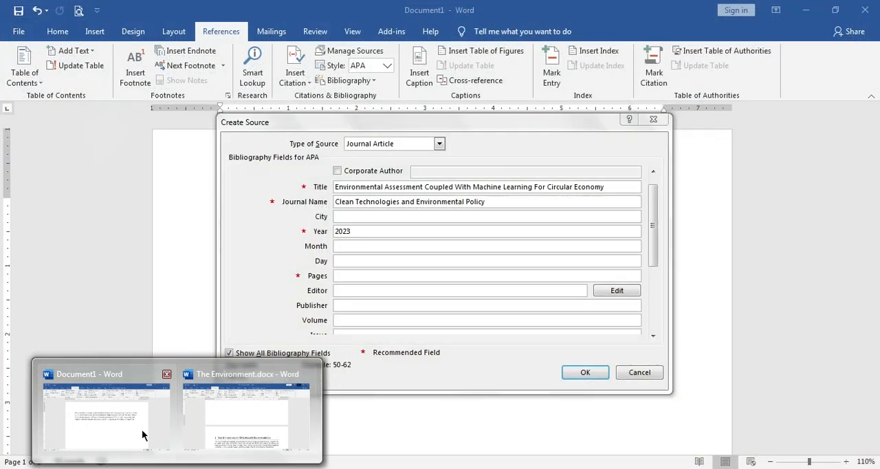
pyautogui.click(142, 430)
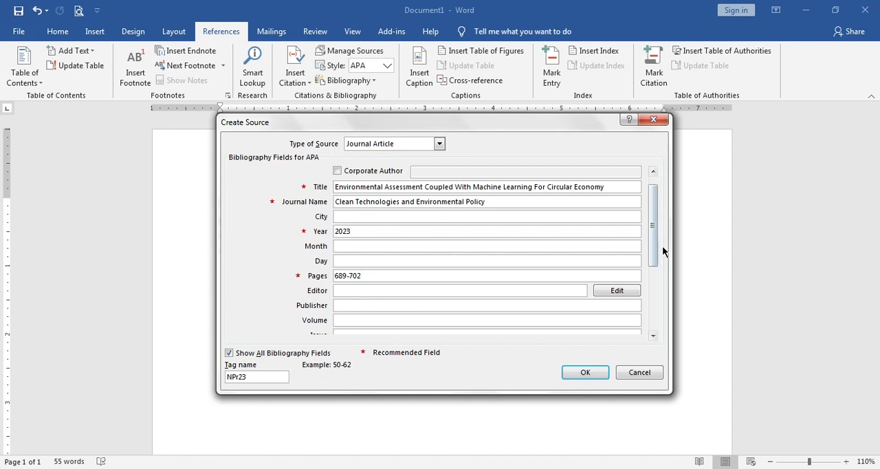
# - Check the volume number in the header of the PDF paper's first page and set the source's Volume field to 25
pyautogui.moveTo(658, 258); pyautogui.dragTo(644, 302)
pyautogui.click(498, 261)
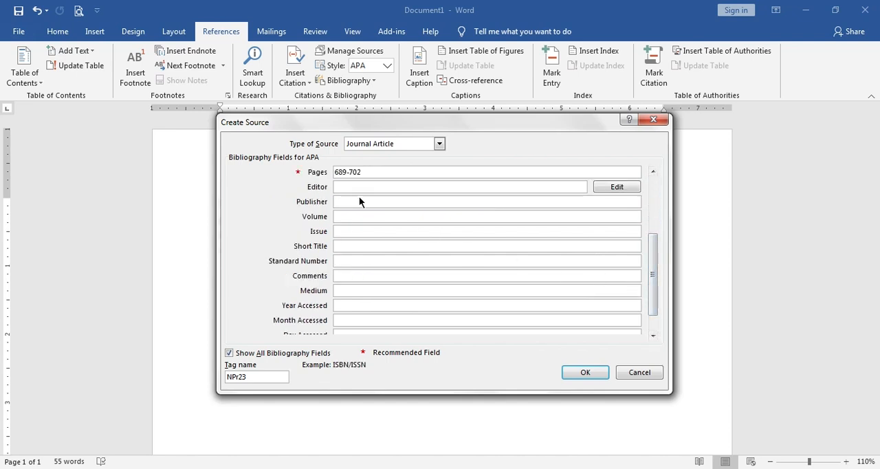
pyautogui.click(360, 216)
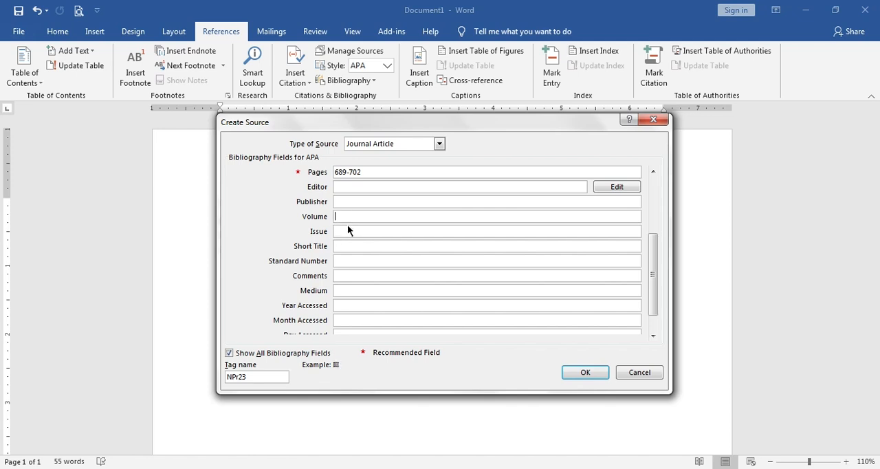
pyautogui.click(147, 468)
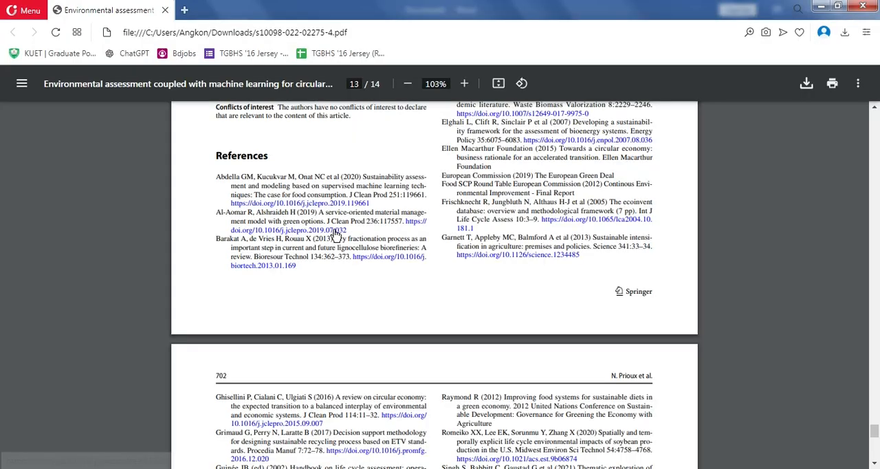
pyautogui.scroll(7, 329, 236)
pyautogui.moveTo(878, 414); pyautogui.dragTo(877, 90)
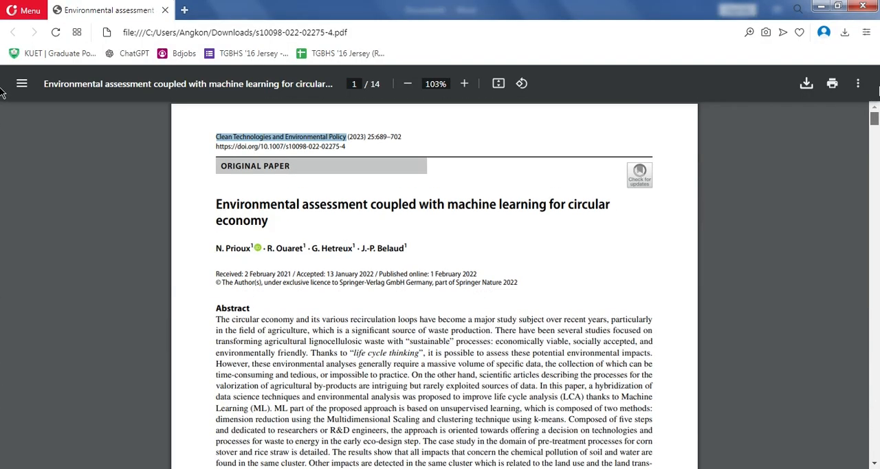
pyautogui.click(410, 136)
pyautogui.doubleClick(372, 136)
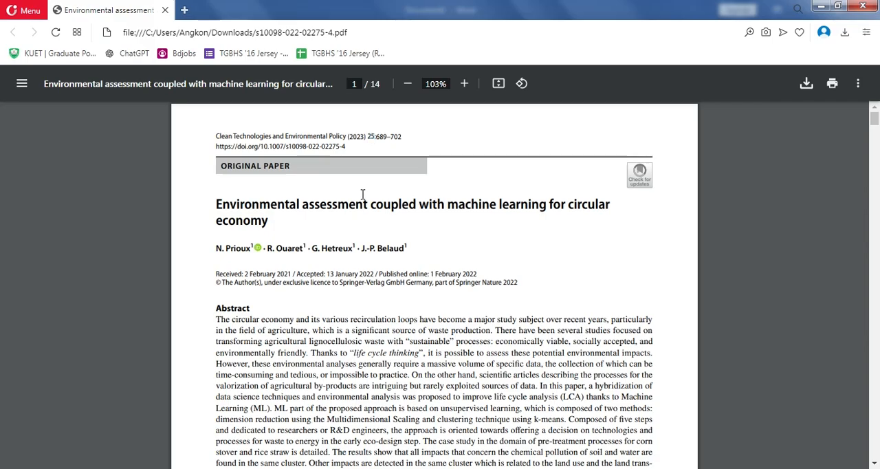
pyautogui.click(163, 444)
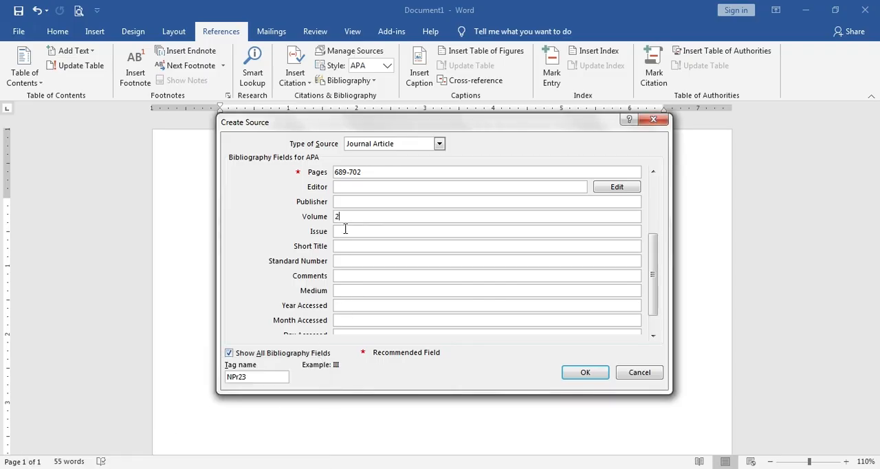
# - Check the issue number in the article's APA citation on Google Scholar and set the source's Issue field to 2
pyautogui.click(124, 467)
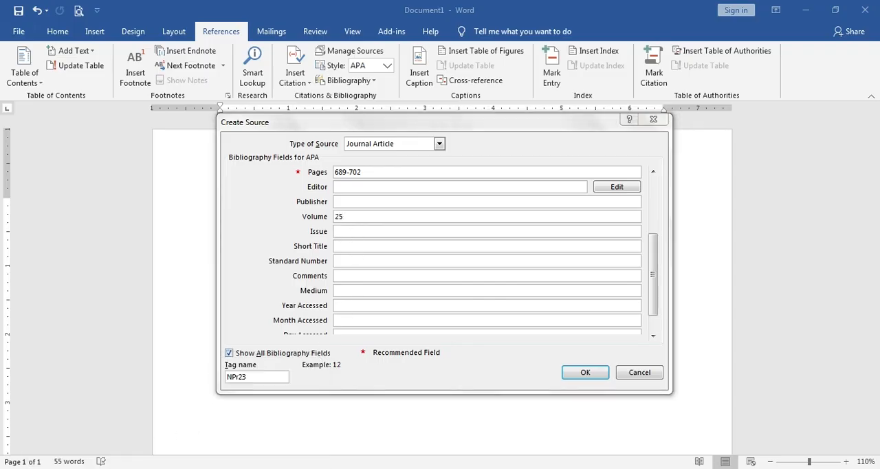
pyautogui.click(138, 11)
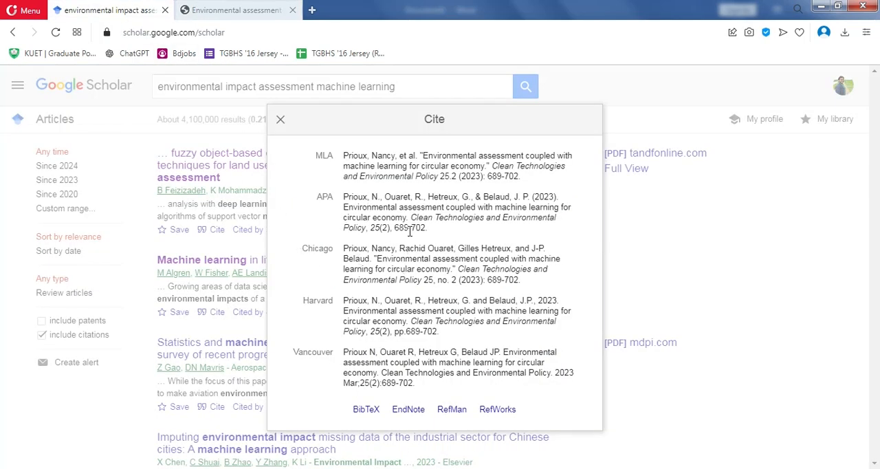
pyautogui.click(384, 227)
pyautogui.click(389, 235)
pyautogui.moveTo(132, 403)
pyautogui.click(131, 403)
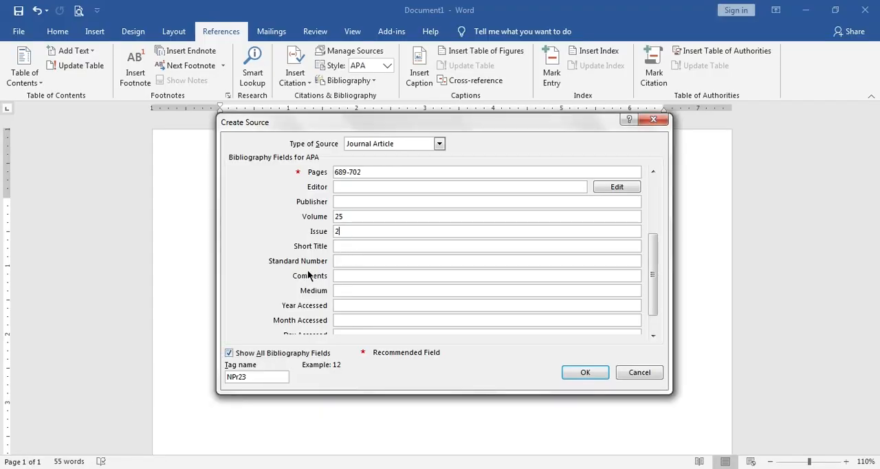
# - Activate the source's DOI field and go to the PDF paper in the browser to get the DOI
pyautogui.moveTo(648, 270); pyautogui.dragTo(649, 303)
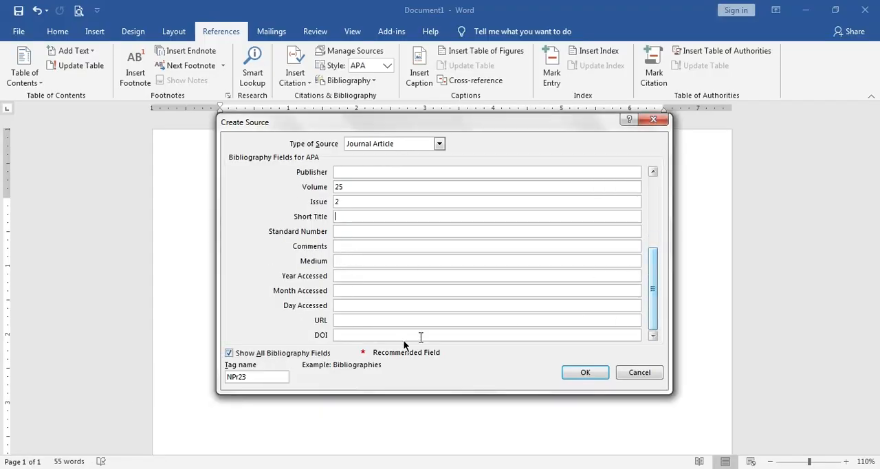
pyautogui.click(356, 335)
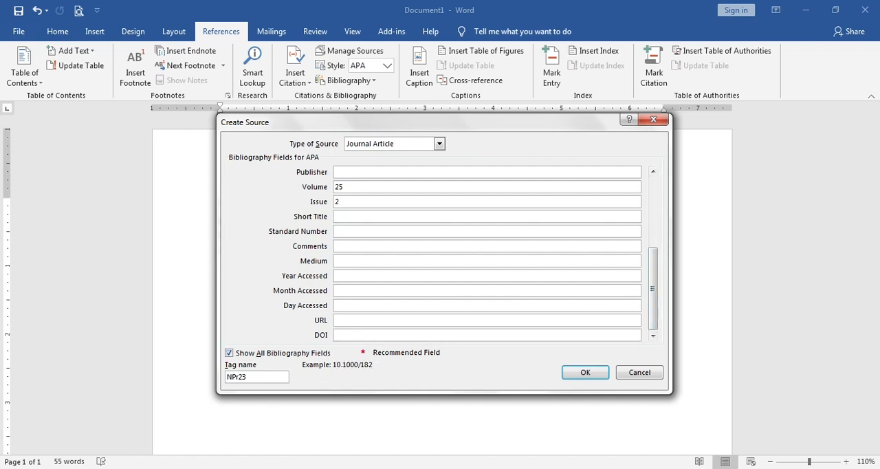
pyautogui.hotkey('alt', 'Tab')
pyautogui.click(267, 4)
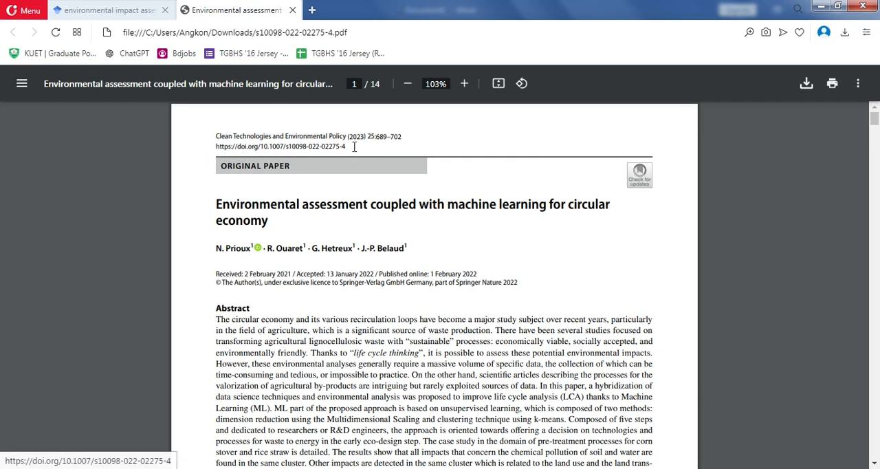
# - Try to select the DOI link text in the header of the paper's first page
pyautogui.click(309, 152)
pyautogui.moveTo(359, 143); pyautogui.dragTo(293, 147)
pyautogui.click(375, 154)
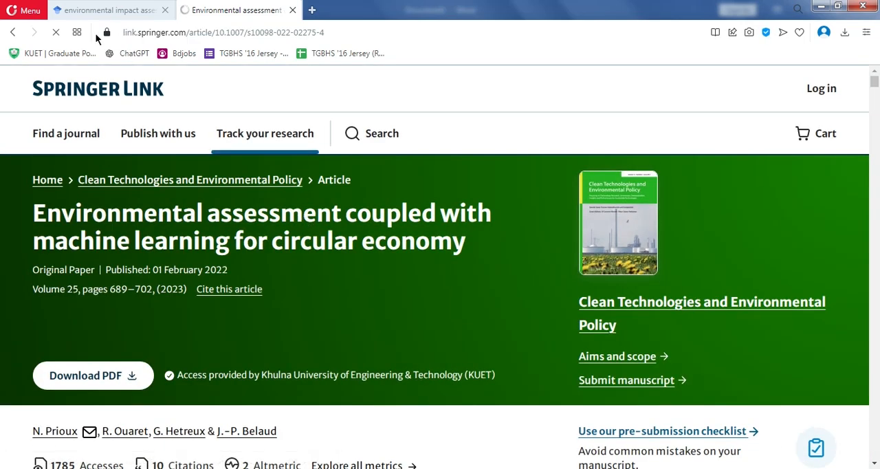
pyautogui.click(14, 32)
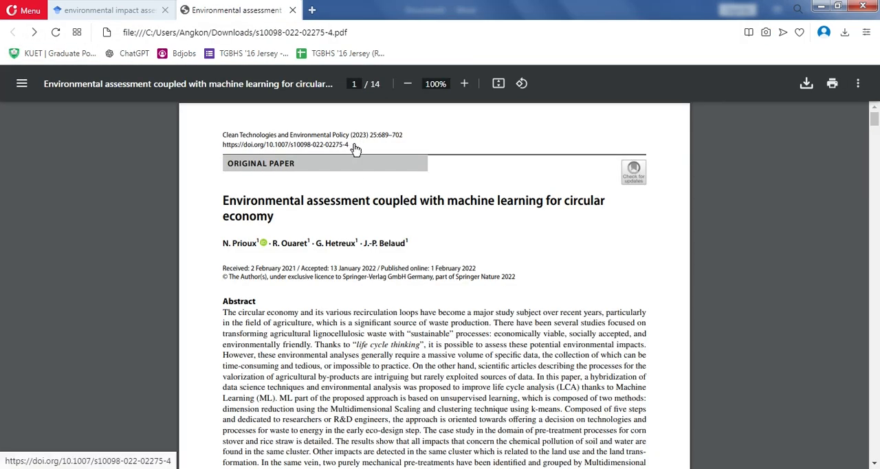
pyautogui.moveTo(352, 137); pyautogui.dragTo(251, 145)
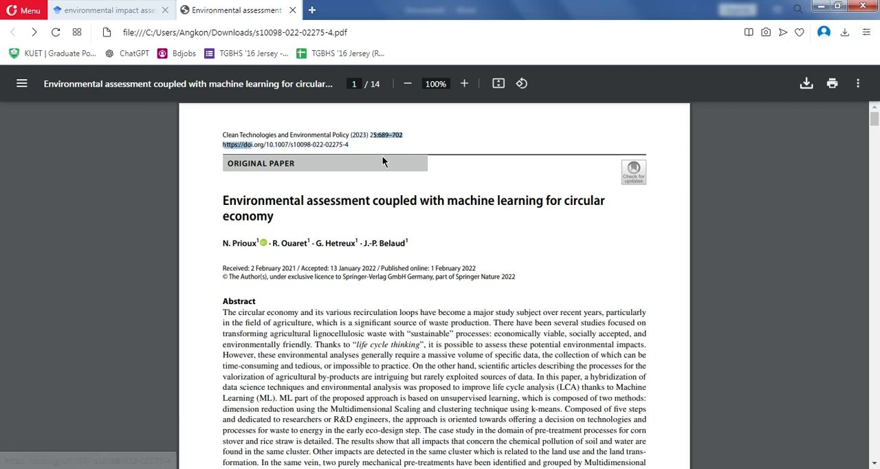
pyautogui.click(356, 148)
pyautogui.moveTo(389, 135); pyautogui.dragTo(213, 141)
pyautogui.click(212, 141)
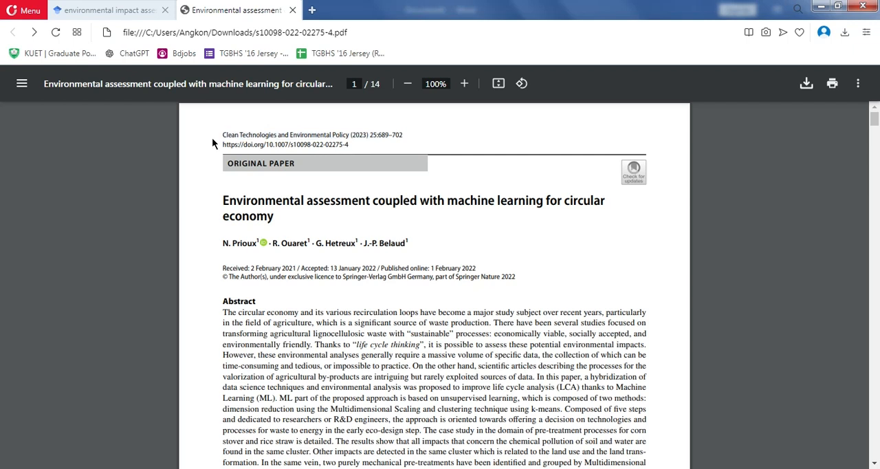
pyautogui.moveTo(356, 136); pyautogui.dragTo(205, 150)
pyautogui.click(205, 151)
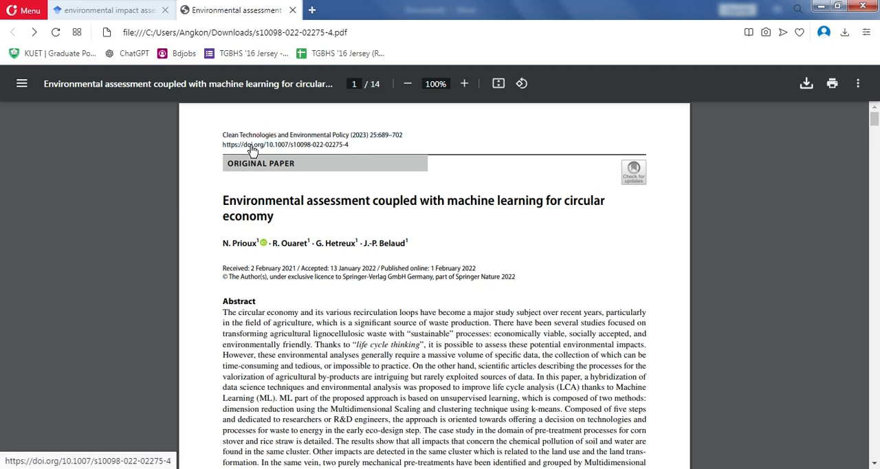
pyautogui.click(253, 146)
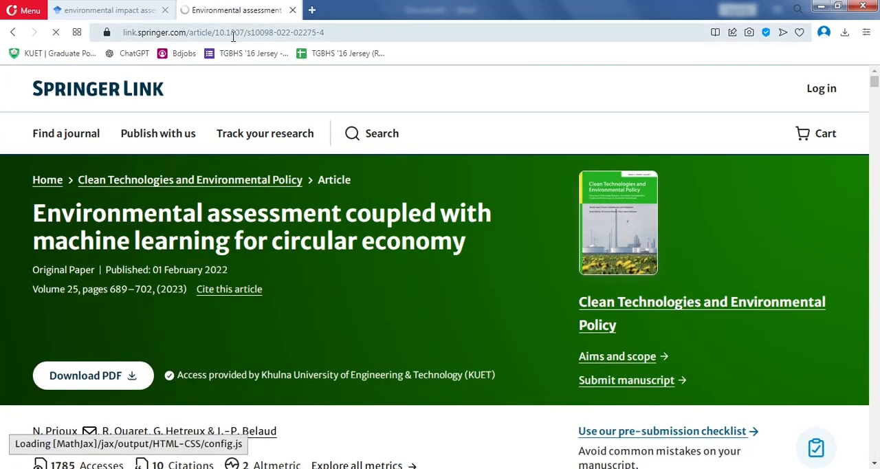
pyautogui.click(234, 34)
pyautogui.moveTo(332, 32); pyautogui.dragTo(210, 33)
pyautogui.hotkey('ctrl', 'c')
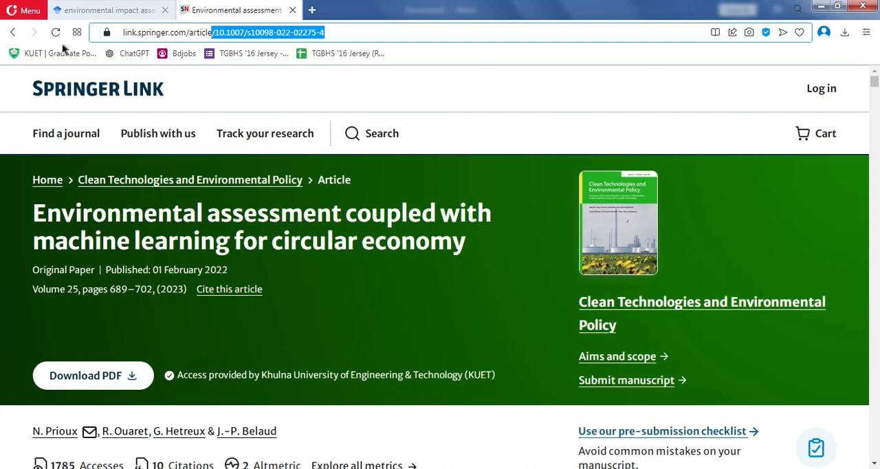
pyautogui.click(12, 33)
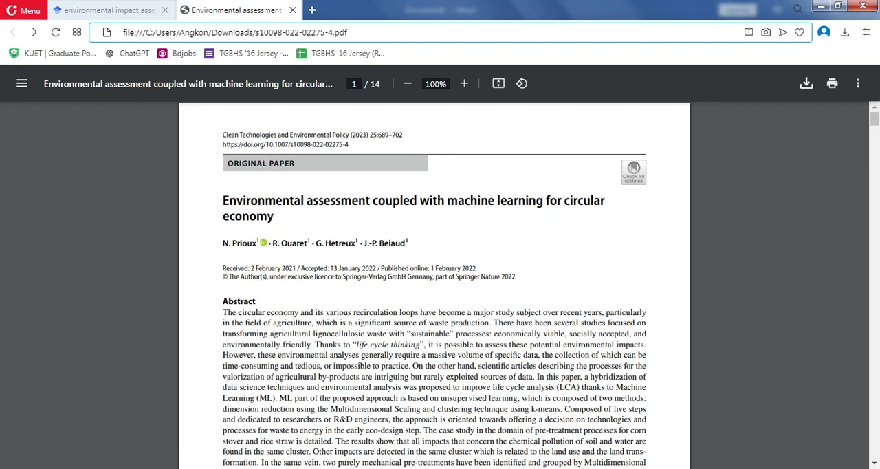
pyautogui.click(125, 423)
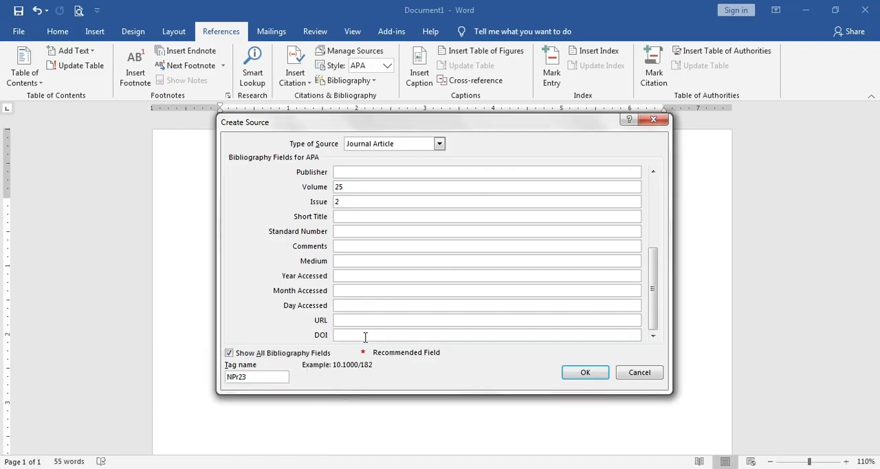
pyautogui.click(365, 335)
pyautogui.hotkey('ctrl', 'v')
pyautogui.write('doi.org')
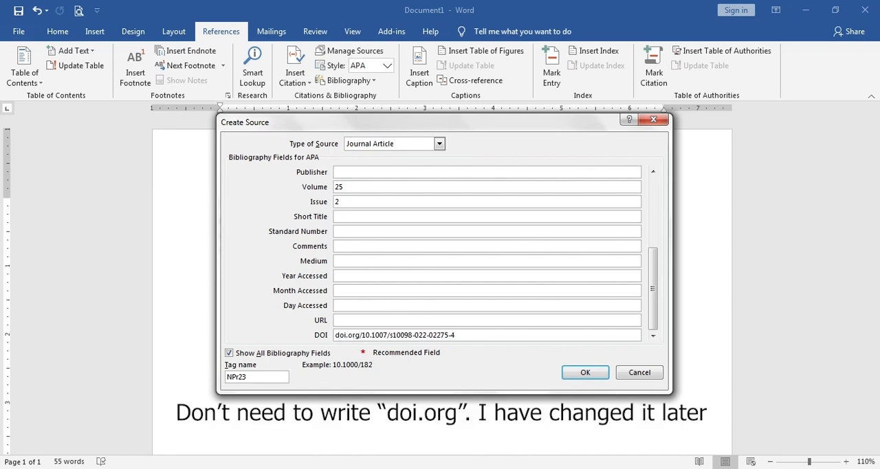
pyautogui.hotkey('alt', 'Tab')
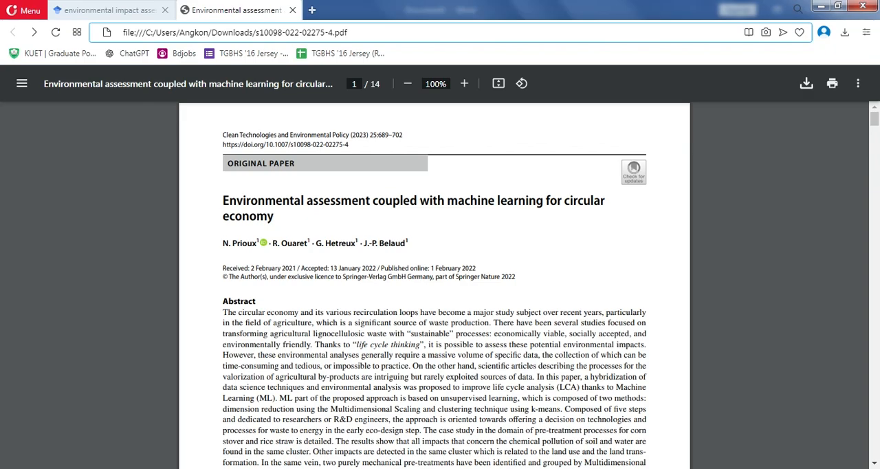
pyautogui.hotkey('alt', 'Tab')
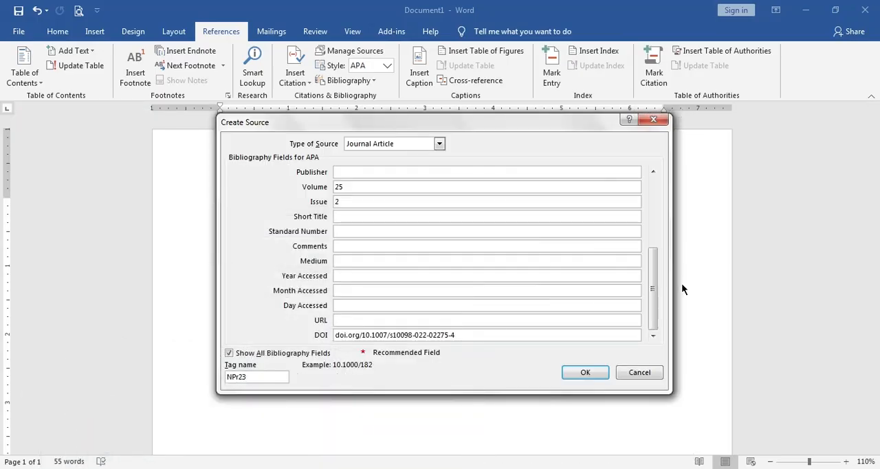
# - Review all bibliography fields of the journal article source and create it, inserting its citation after the paragraph
pyautogui.moveTo(653, 287); pyautogui.dragTo(662, 214)
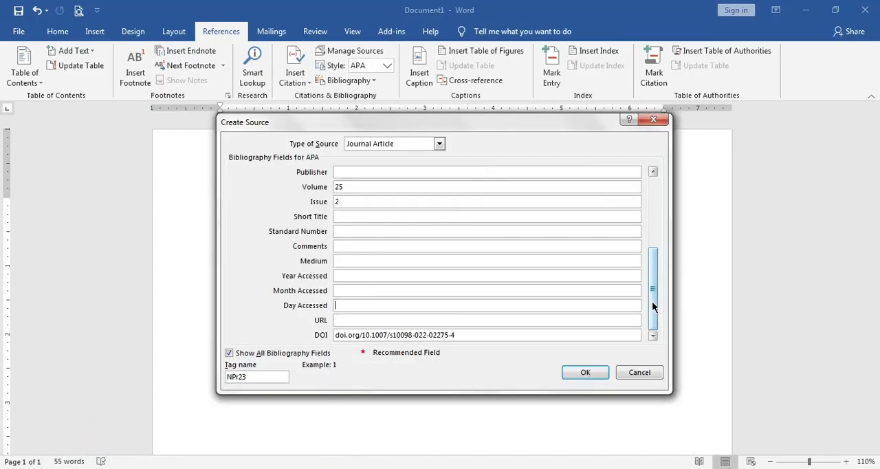
pyautogui.moveTo(653, 308); pyautogui.dragTo(658, 249)
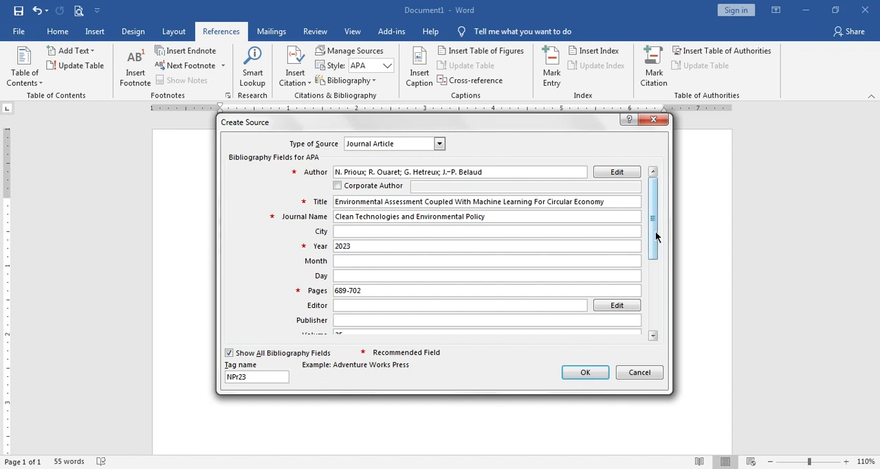
pyautogui.moveTo(655, 235); pyautogui.dragTo(654, 282)
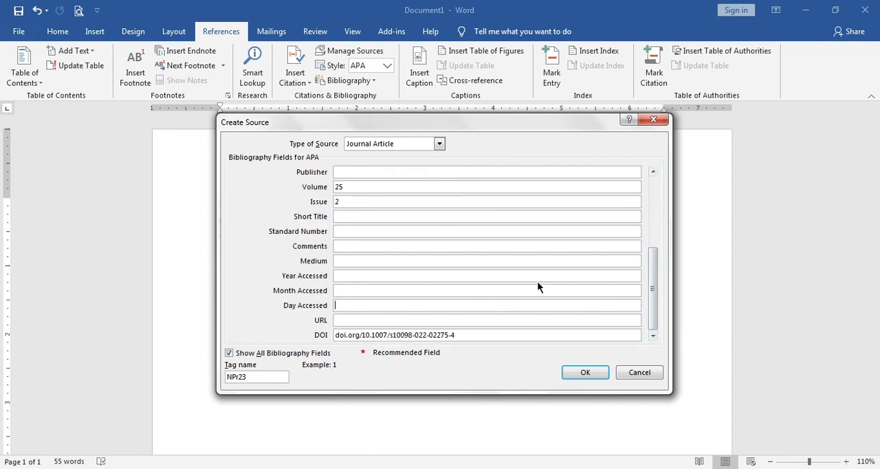
pyautogui.moveTo(655, 297); pyautogui.dragTo(656, 220)
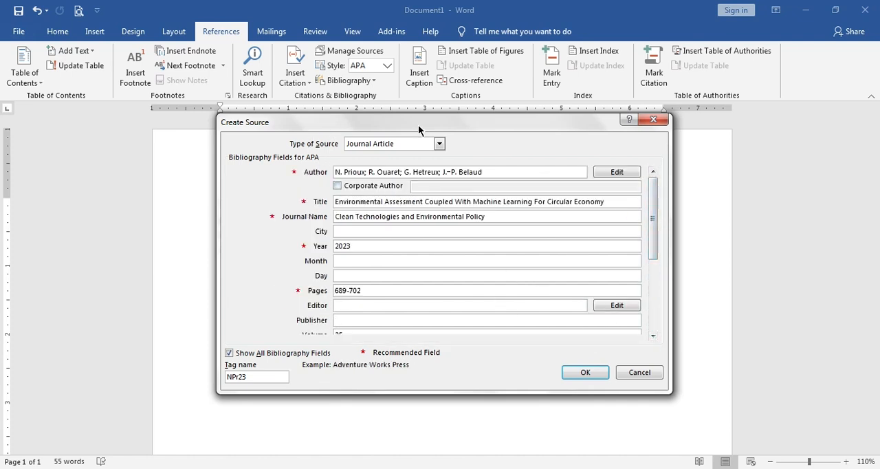
pyautogui.click(581, 381)
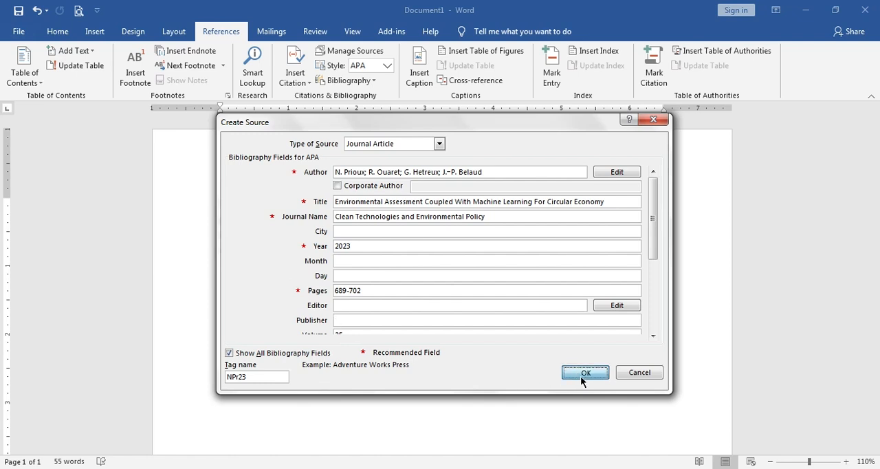
pyautogui.click(307, 273)
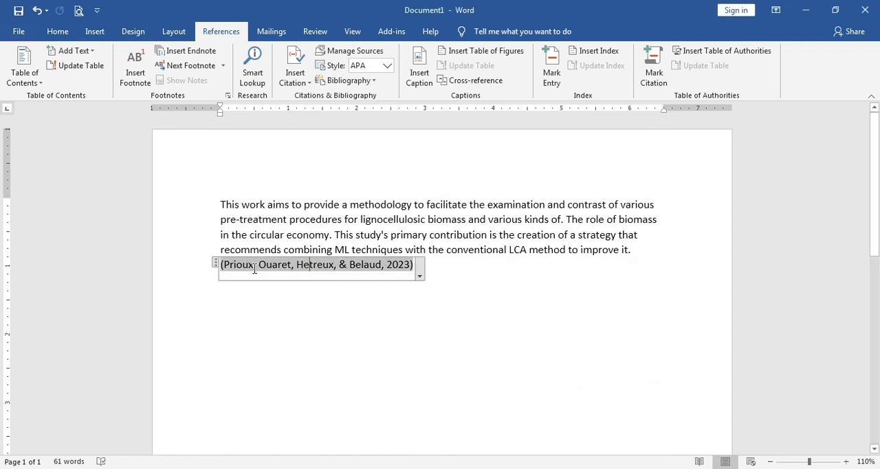
# - Leave a blank line after the in-text citation and insert the built-in References bibliography there
pyautogui.click(551, 269)
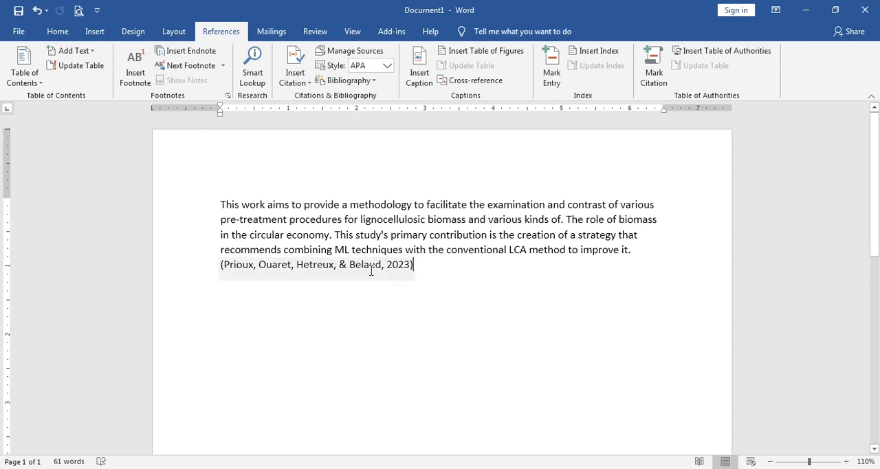
pyautogui.press('Return')
pyautogui.press('Return')
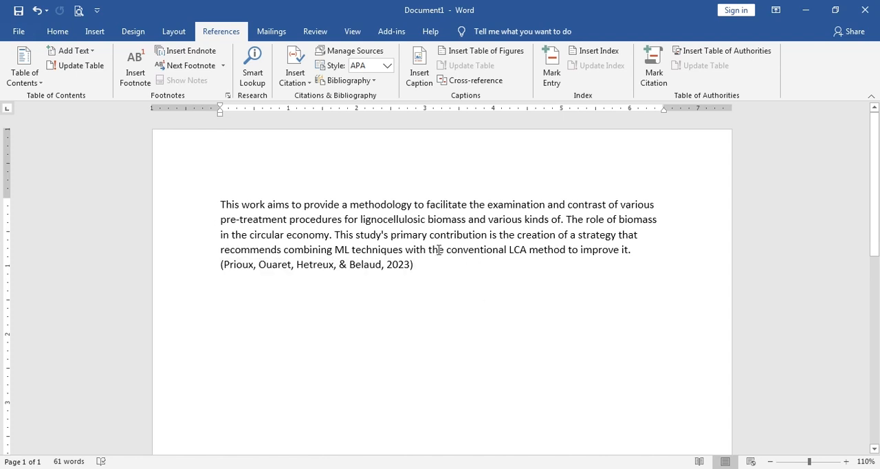
pyautogui.click(375, 83)
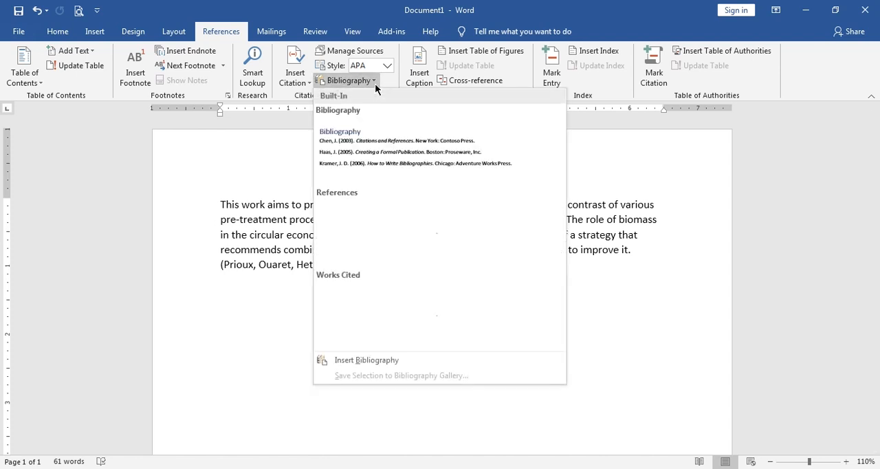
pyautogui.click(376, 234)
# - Examine the authors, year and article title of the entry in the inserted References list
pyautogui.click(417, 361)
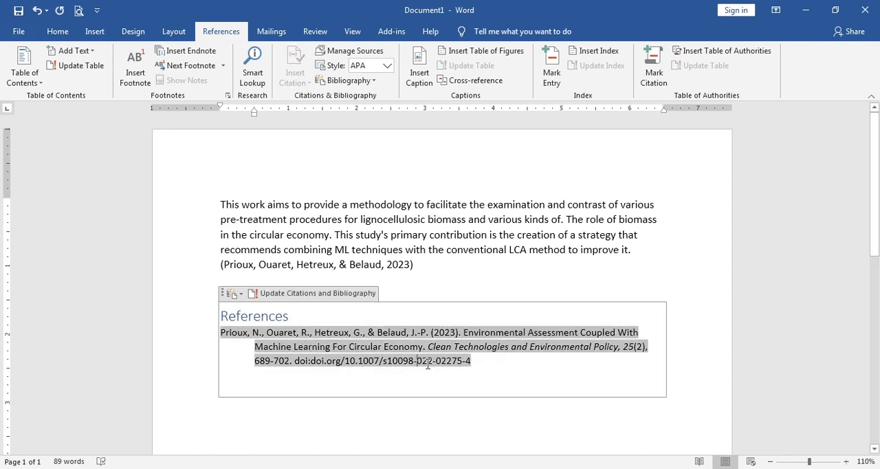
pyautogui.click(353, 347)
pyautogui.moveTo(431, 333); pyautogui.dragTo(456, 333)
pyautogui.click(464, 333)
pyautogui.moveTo(466, 341); pyautogui.dragTo(421, 348)
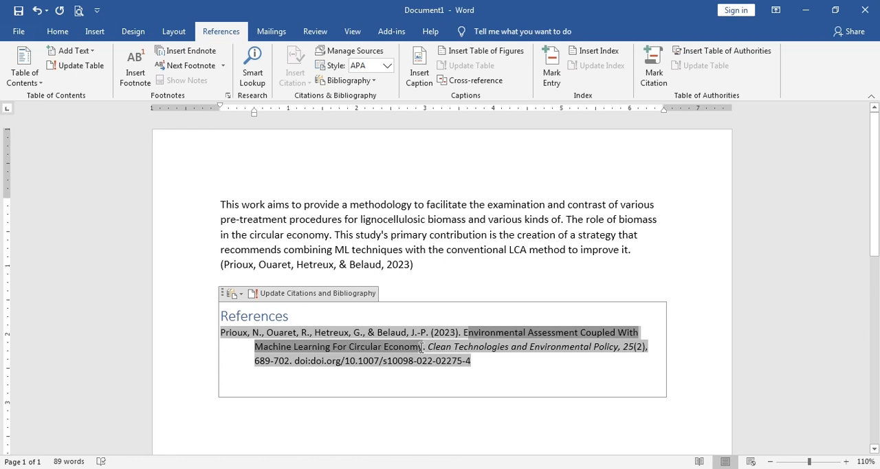
# - Examine the journal name, volume, issue, page range and DOI of the entry in the References list
pyautogui.moveTo(424, 347); pyautogui.dragTo(618, 346)
pyautogui.click(640, 347)
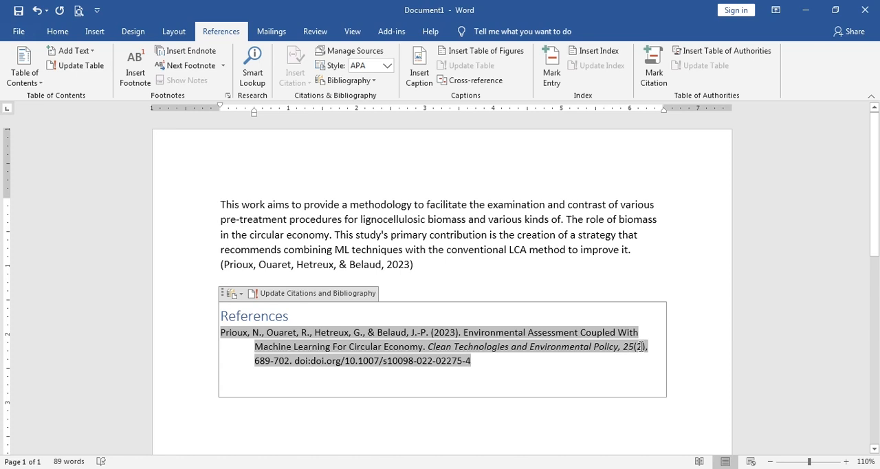
pyautogui.moveTo(265, 360); pyautogui.dragTo(471, 360)
pyautogui.click(313, 362)
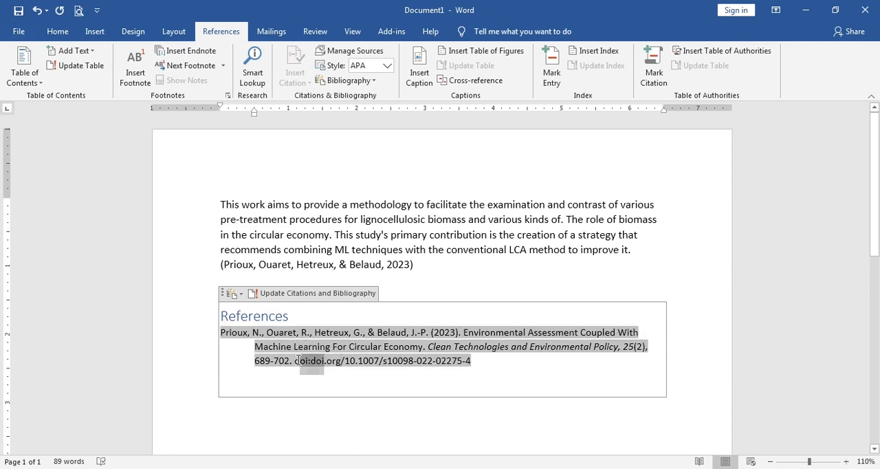
pyautogui.moveTo(346, 362); pyautogui.dragTo(473, 360)
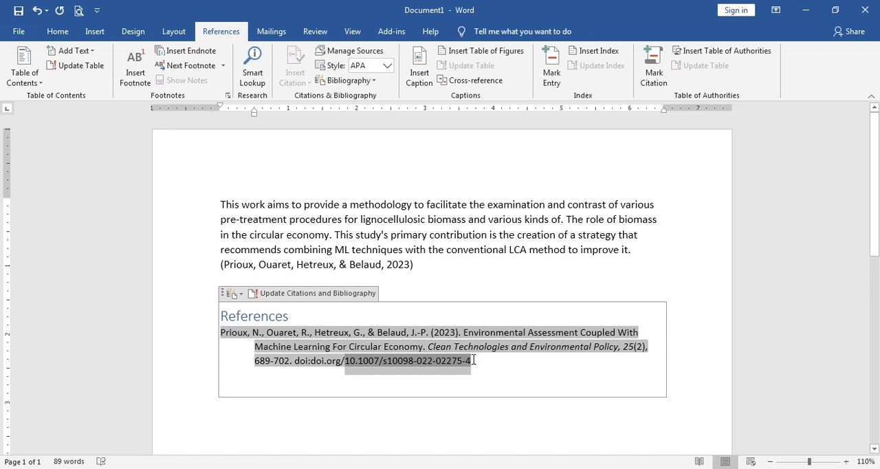
pyautogui.click(401, 361)
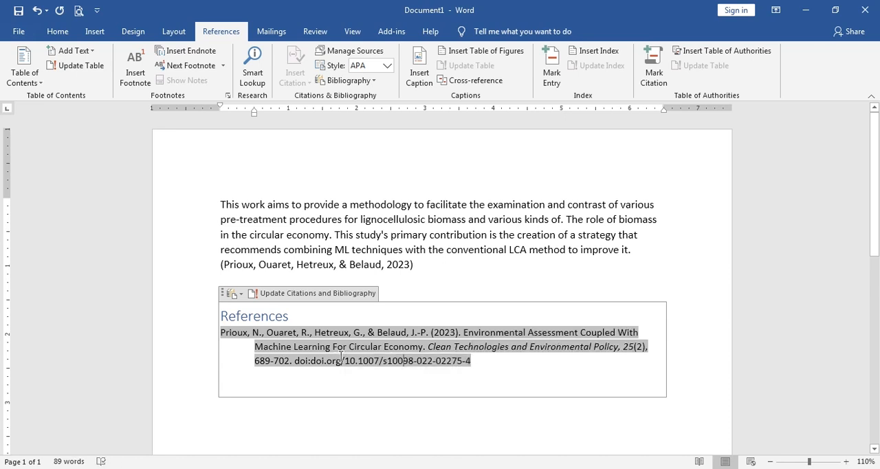
pyautogui.click(355, 52)
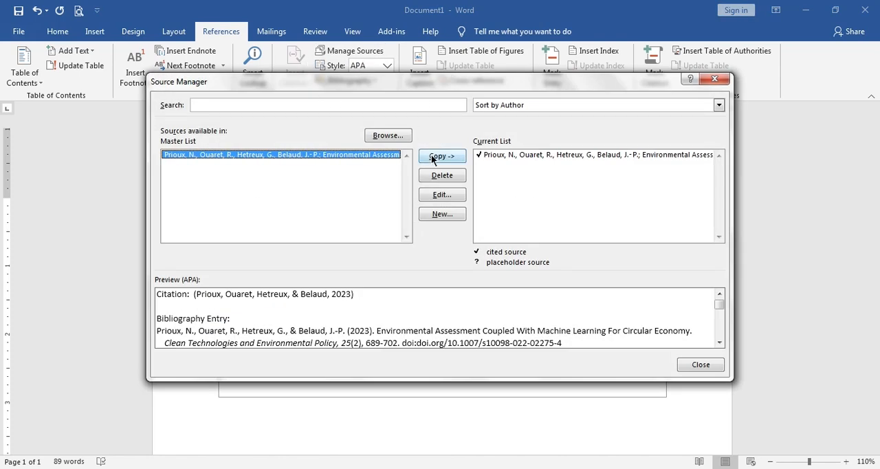
pyautogui.click(441, 195)
pyautogui.click(241, 225)
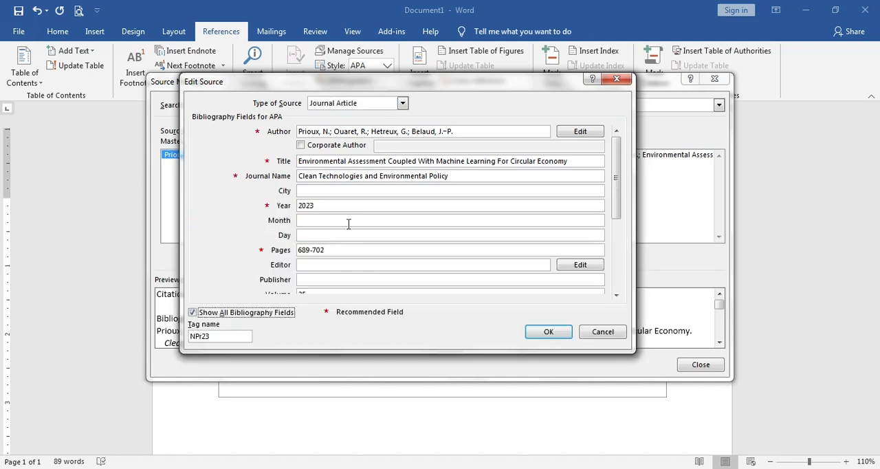
pyautogui.moveTo(616, 201); pyautogui.dragTo(606, 289)
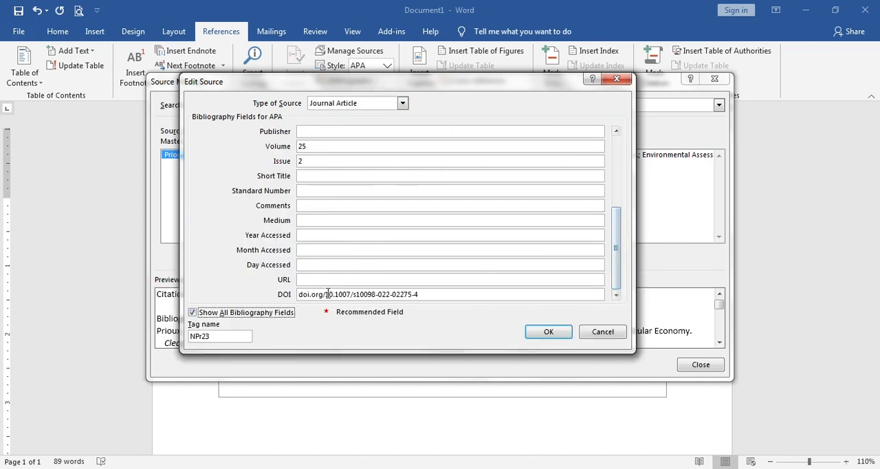
pyautogui.moveTo(326, 294); pyautogui.dragTo(273, 297)
pyautogui.click(322, 294)
pyautogui.press('BackSpace')
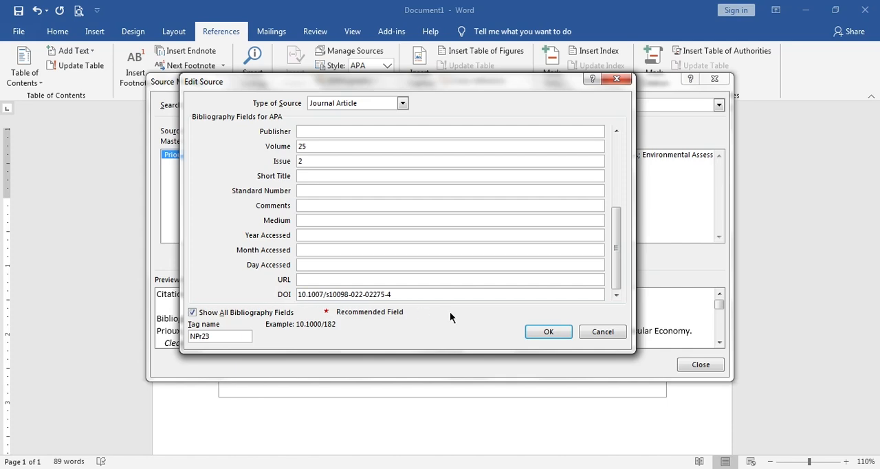
pyautogui.click(550, 332)
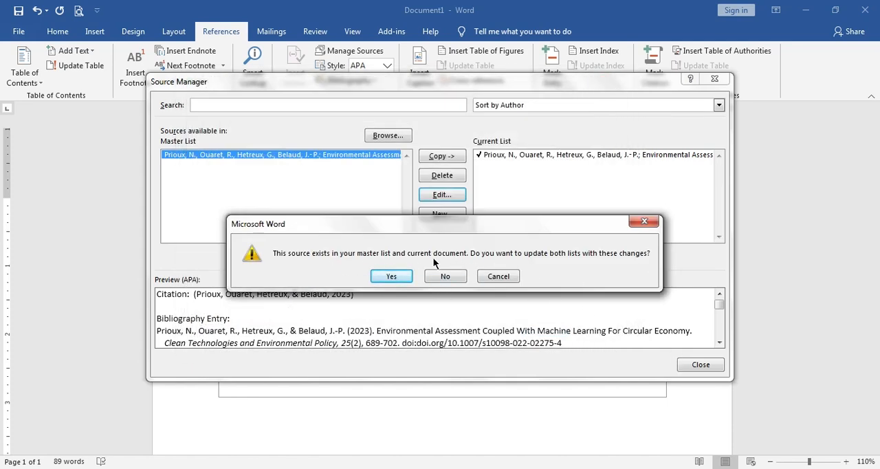
pyautogui.moveTo(439, 224); pyautogui.dragTo(449, 209)
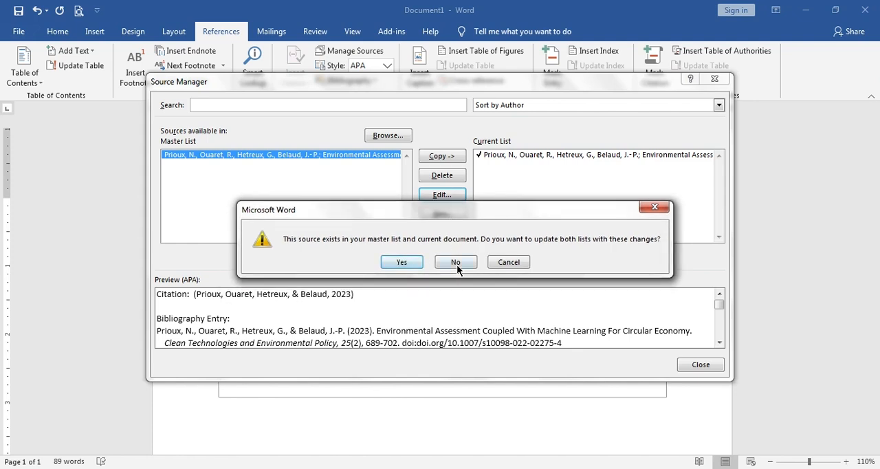
pyautogui.click(401, 265)
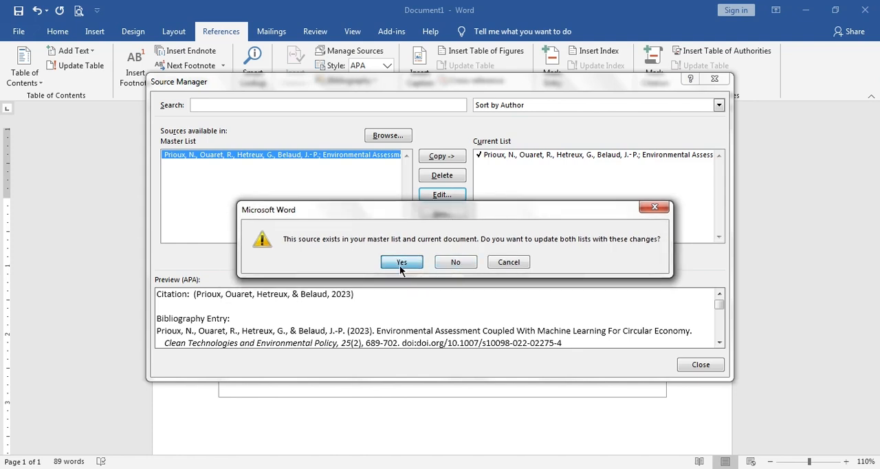
pyautogui.click(701, 364)
# - Update the citations and bibliography of the References list with the edited source
pyautogui.click(427, 361)
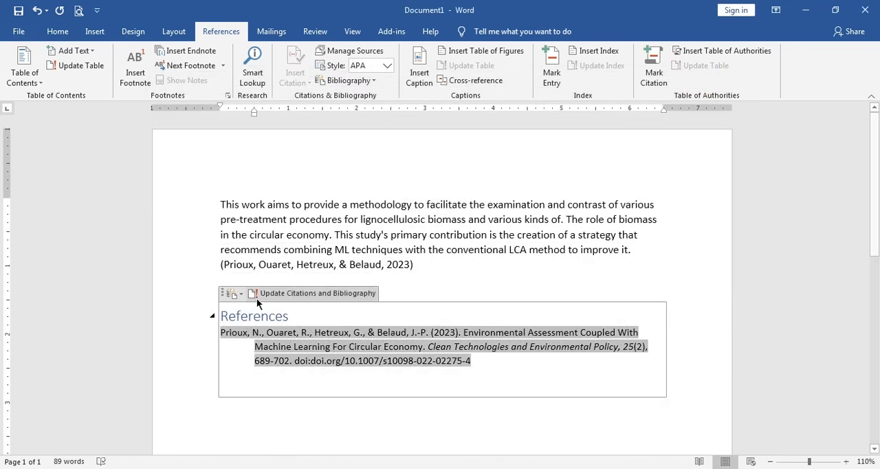
pyautogui.click(291, 296)
pyautogui.click(314, 296)
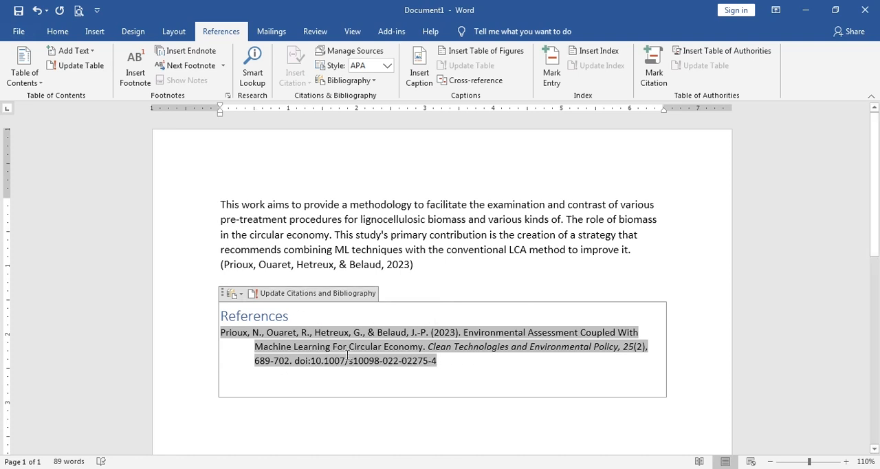
# - Examine the DOI in the updated References entry and compare the entry with the in-text citation
pyautogui.moveTo(294, 362); pyautogui.dragTo(358, 363)
pyautogui.click(407, 367)
pyautogui.moveTo(445, 366); pyautogui.dragTo(312, 363)
pyautogui.click(387, 363)
pyautogui.click(350, 265)
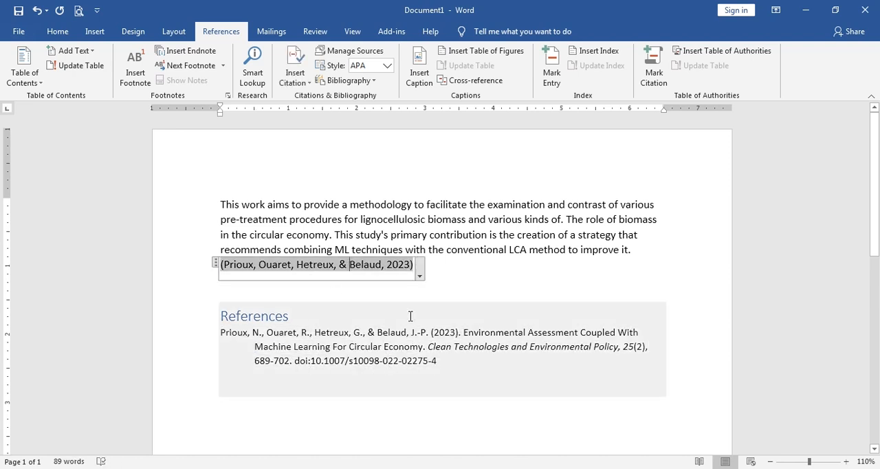
pyautogui.click(462, 250)
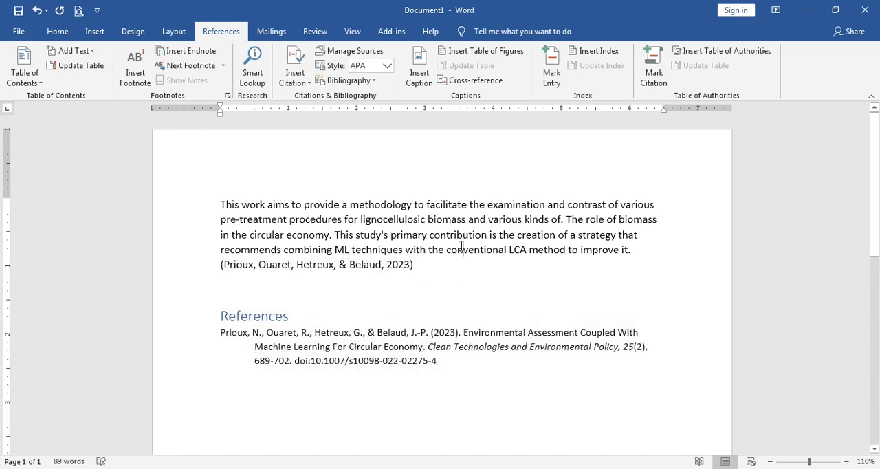
pyautogui.click(387, 348)
pyautogui.click(422, 252)
pyautogui.click(428, 273)
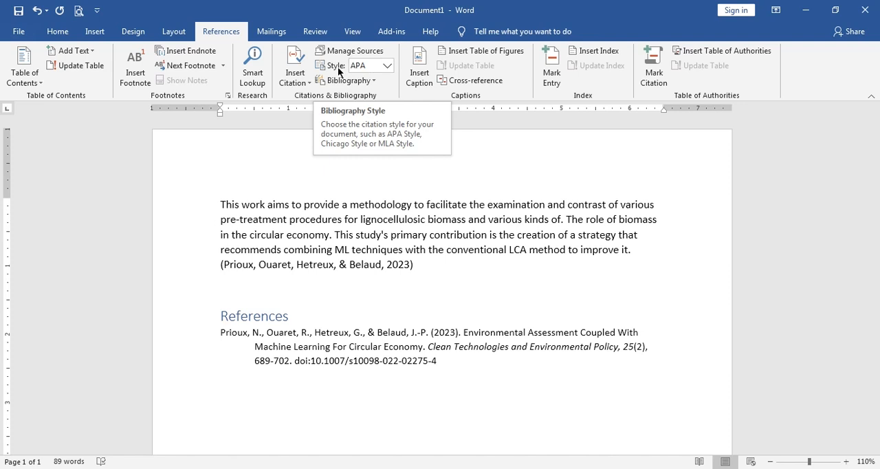
# - Try the IEEE, Chicago, MLA and Harvard - Anglia citation styles on the document and return to APA
pyautogui.click(386, 66)
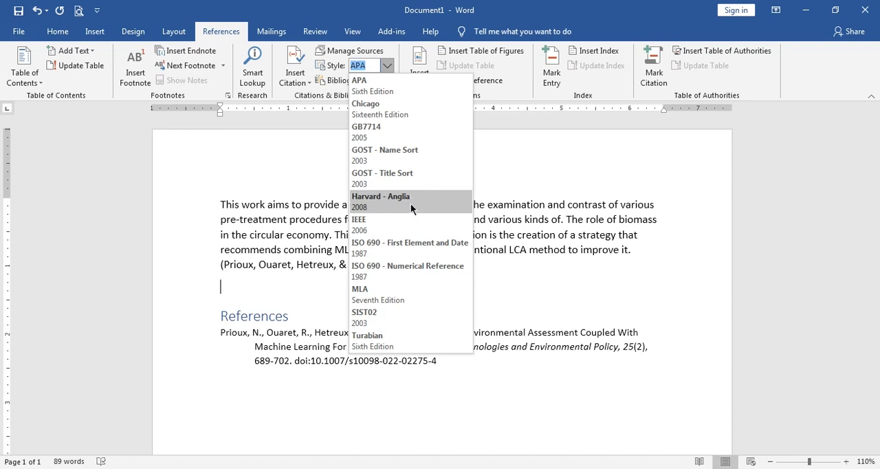
pyautogui.click(406, 224)
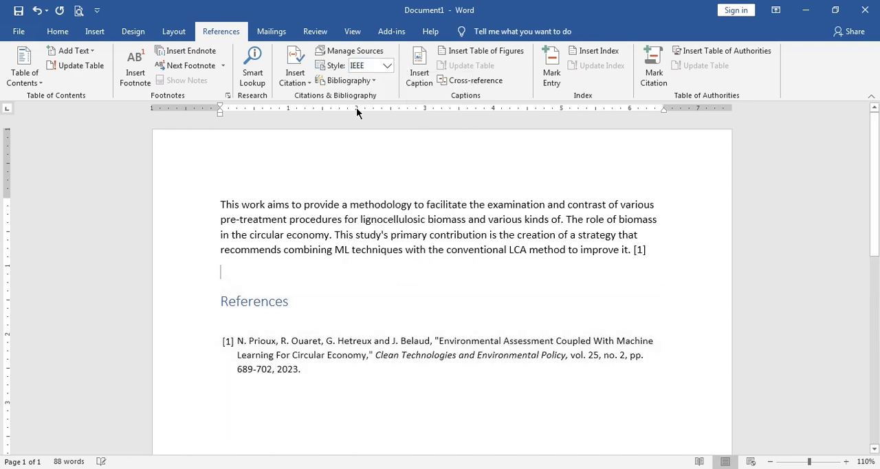
pyautogui.click(387, 65)
pyautogui.press('Escape')
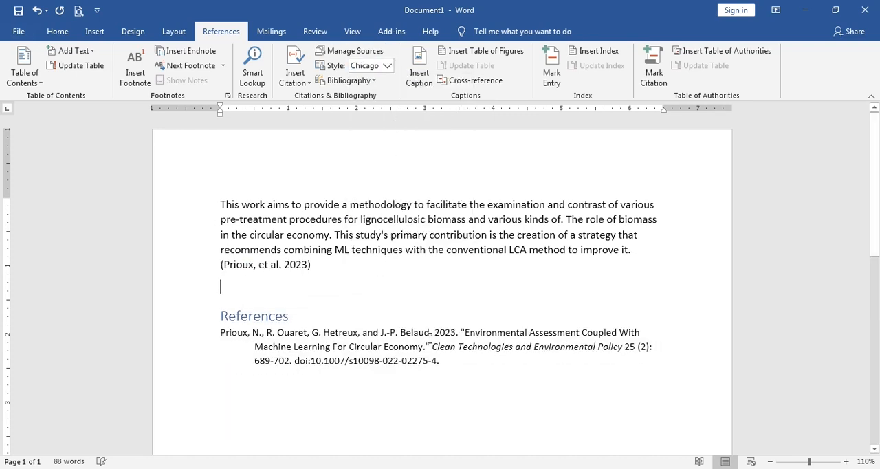
pyautogui.click(388, 68)
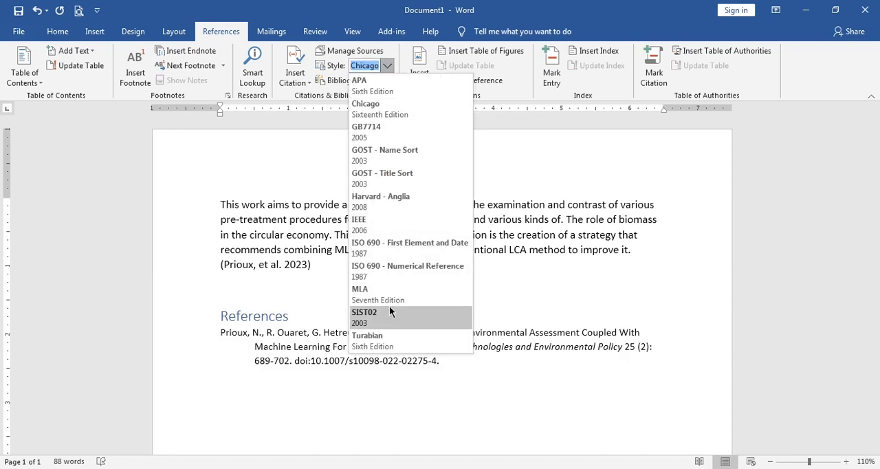
pyautogui.click(387, 292)
pyautogui.click(387, 65)
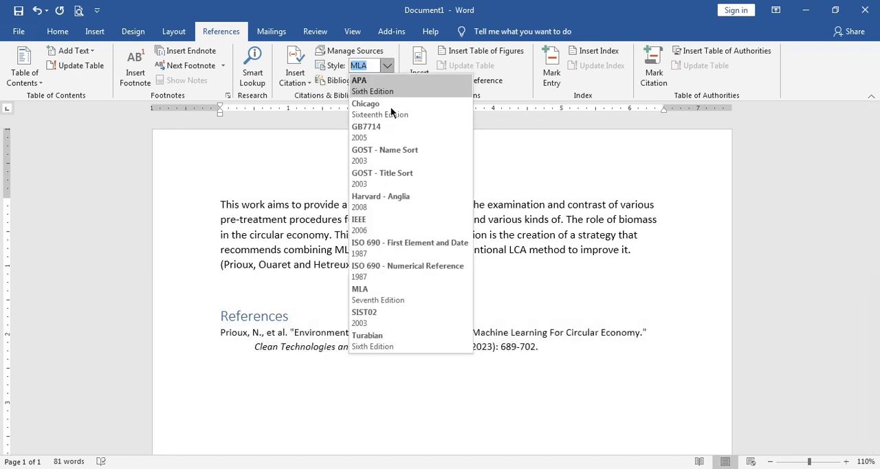
pyautogui.click(406, 203)
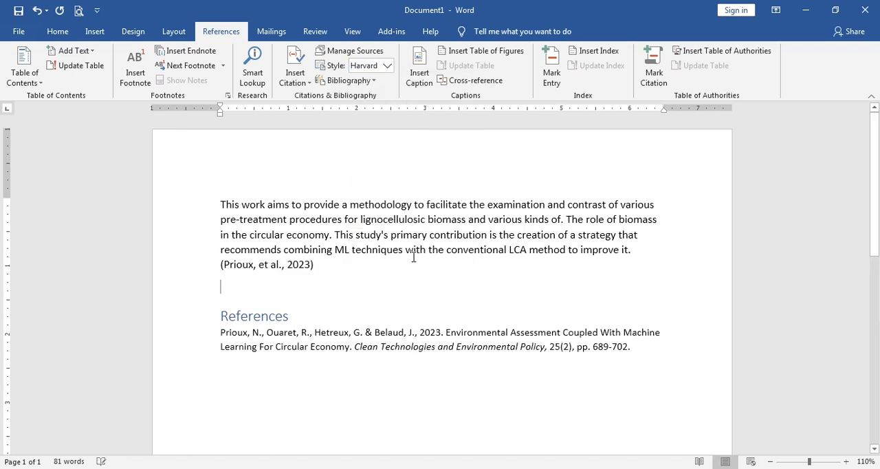
pyautogui.click(381, 68)
pyautogui.press('Escape')
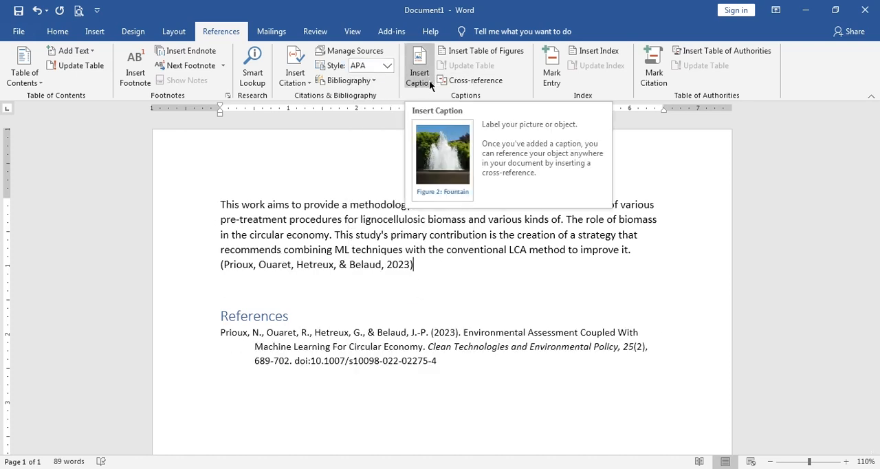
pyautogui.click(458, 423)
pyautogui.scroll(-2, 456, 419)
pyautogui.scroll(-2, 450, 396)
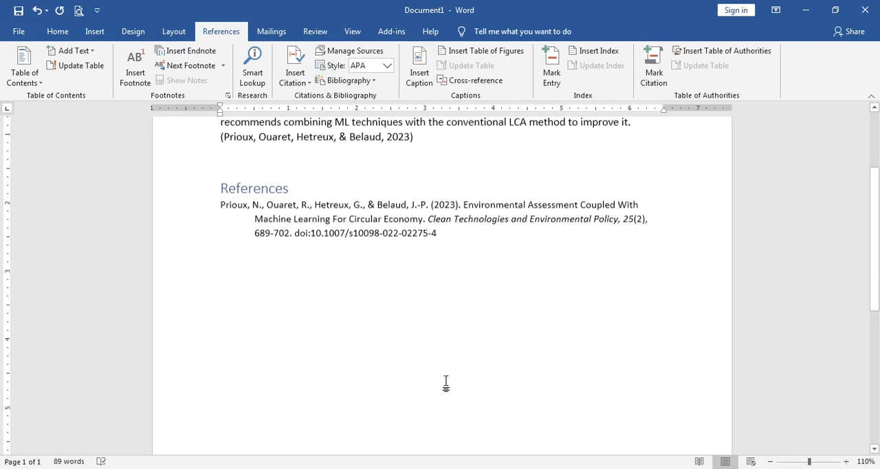
pyautogui.click(427, 66)
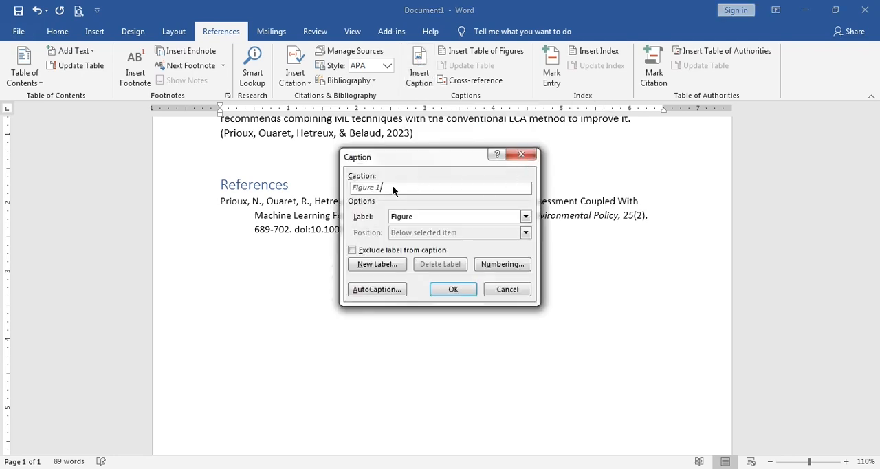
pyautogui.click(521, 155)
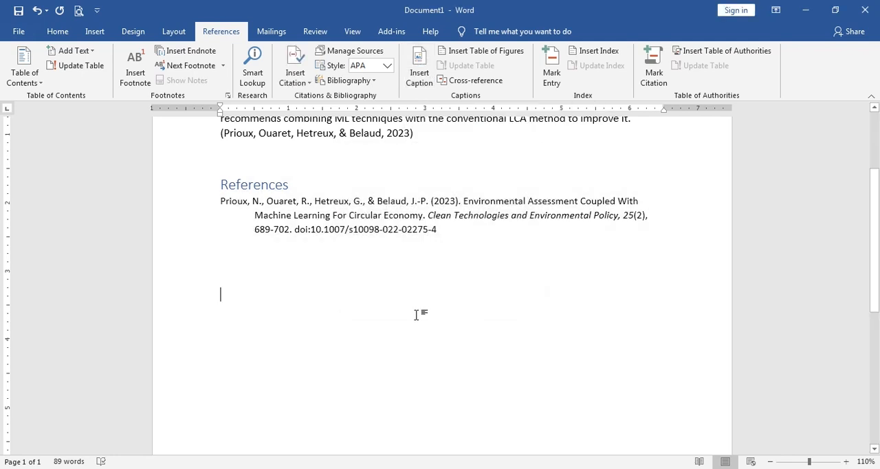
# - Insert the globe-and-hands picture from the Downloads folder below the References list and shrink it to about 4.8 inches wide
pyautogui.click(95, 31)
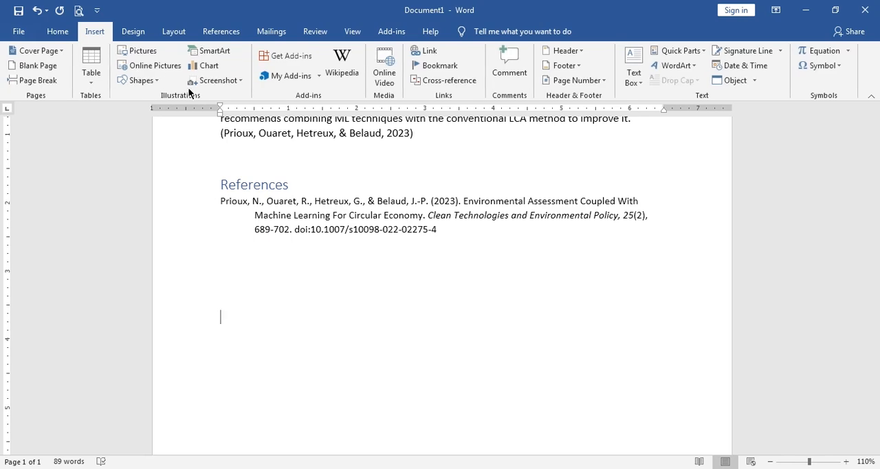
pyautogui.click(154, 49)
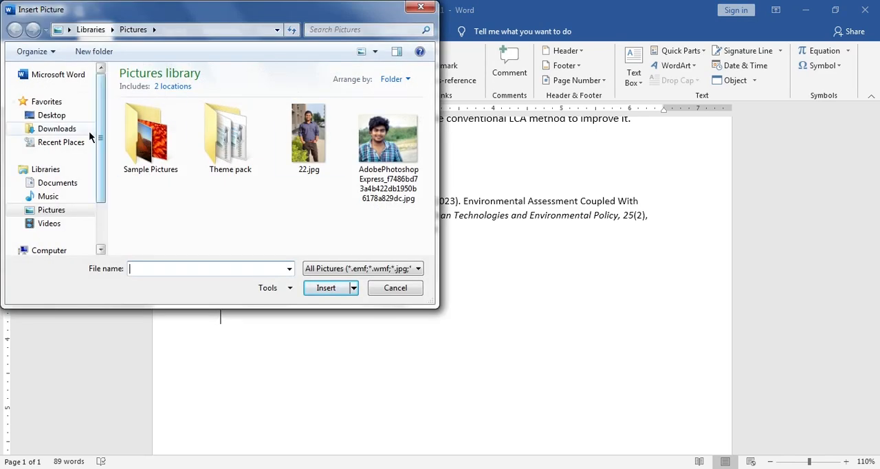
pyautogui.click(57, 129)
pyautogui.doubleClick(387, 114)
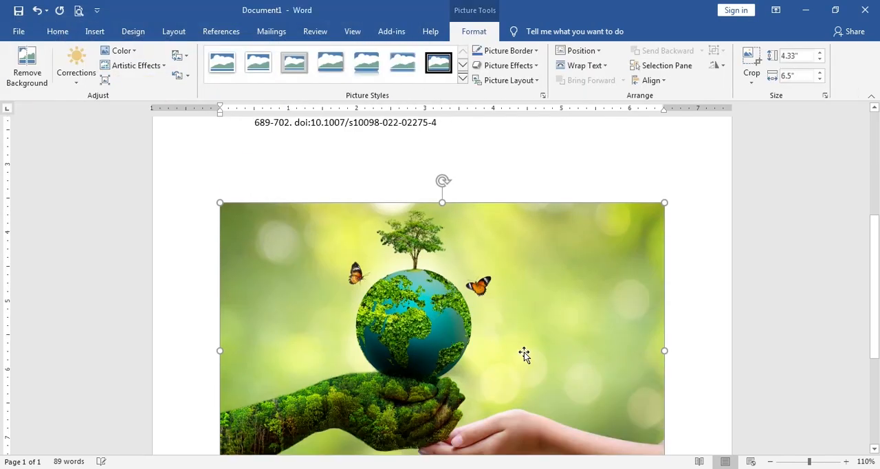
pyautogui.scroll(-2, 524, 354)
pyautogui.moveTo(626, 395); pyautogui.dragTo(551, 357)
pyautogui.click(592, 368)
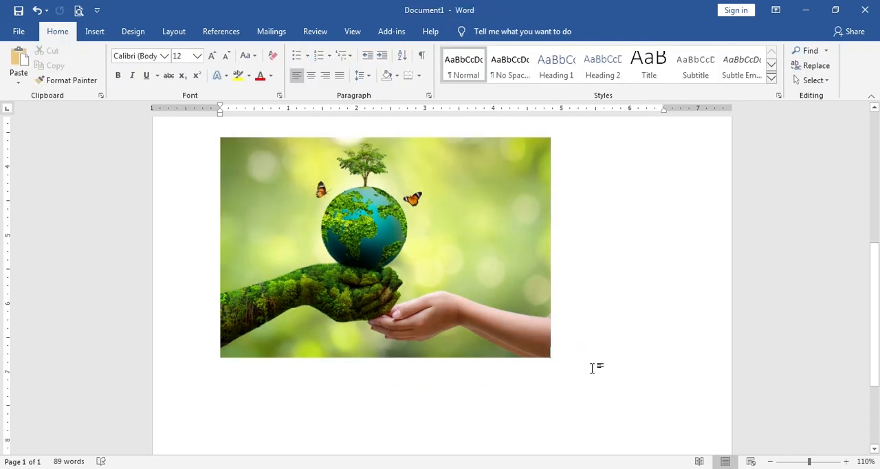
# - Insert the caption "Figure 1: Sustainable environment" on the line below the picture
pyautogui.click(221, 31)
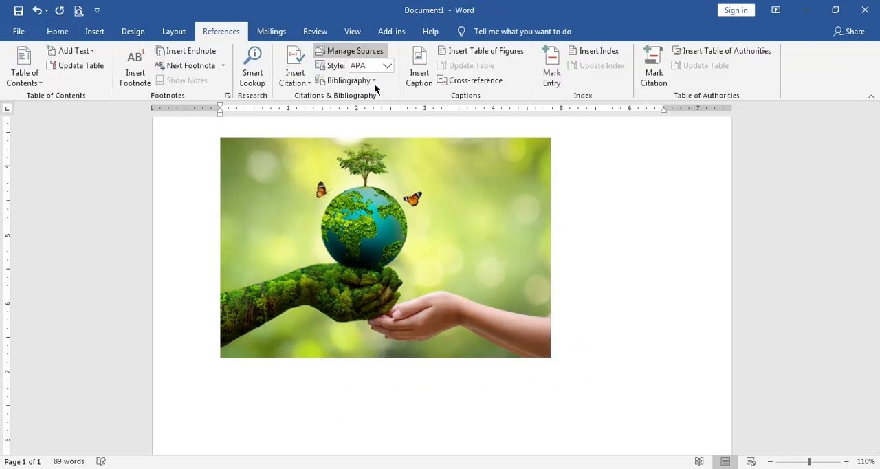
pyautogui.click(419, 72)
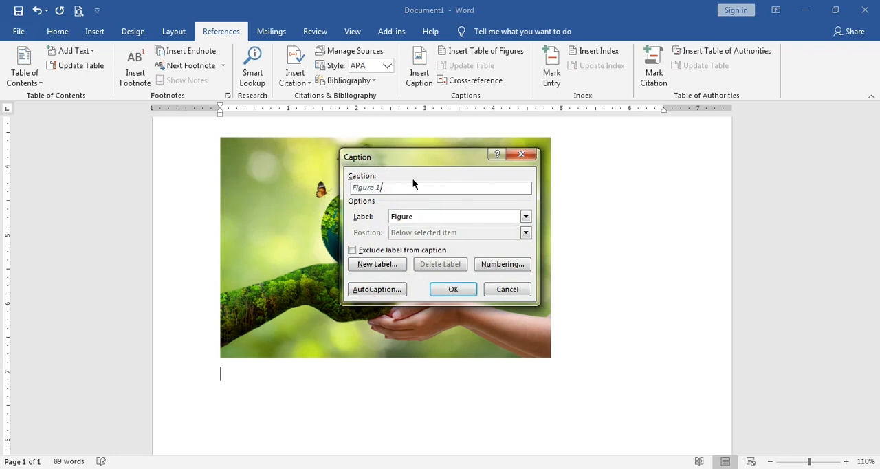
pyautogui.write(':')
pyautogui.moveTo(412, 164); pyautogui.dragTo(606, 162)
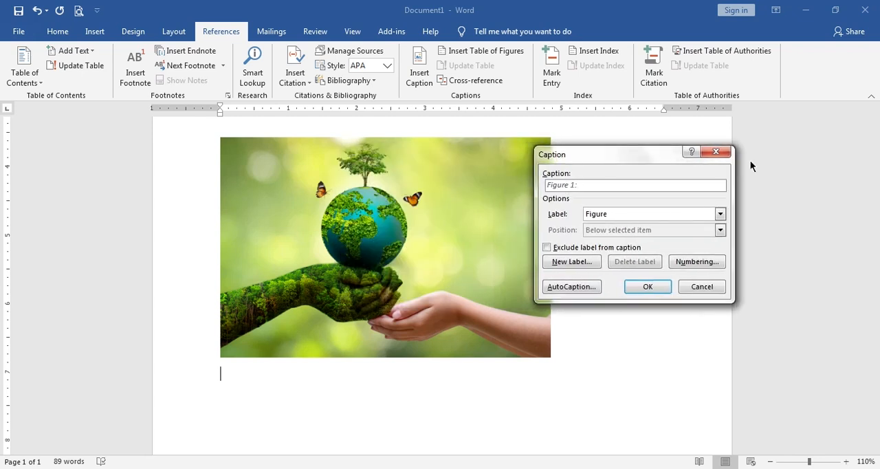
pyautogui.write('Sustainable environment')
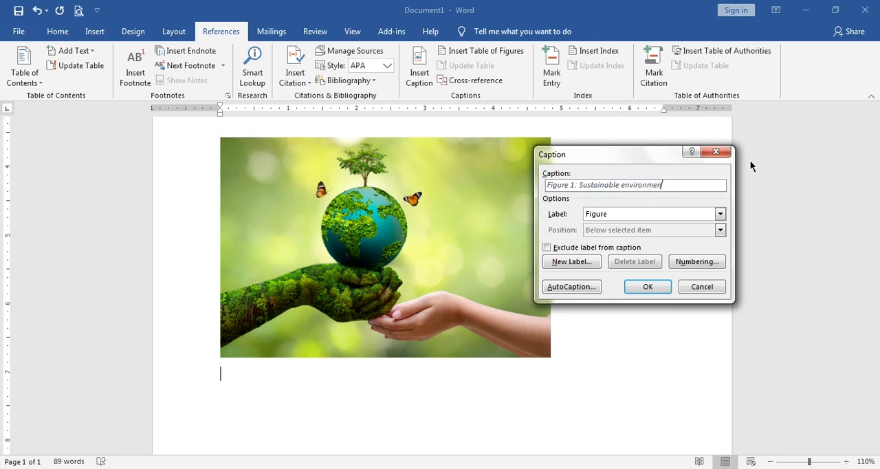
pyautogui.click(663, 291)
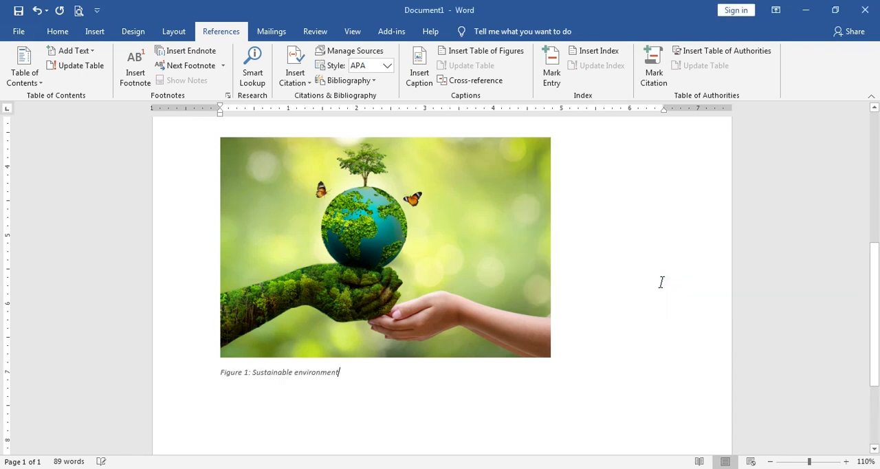
# - Increase the font size of the "Figure 1: Sustainable environment" caption by two points
pyautogui.moveTo(365, 372); pyautogui.dragTo(213, 382)
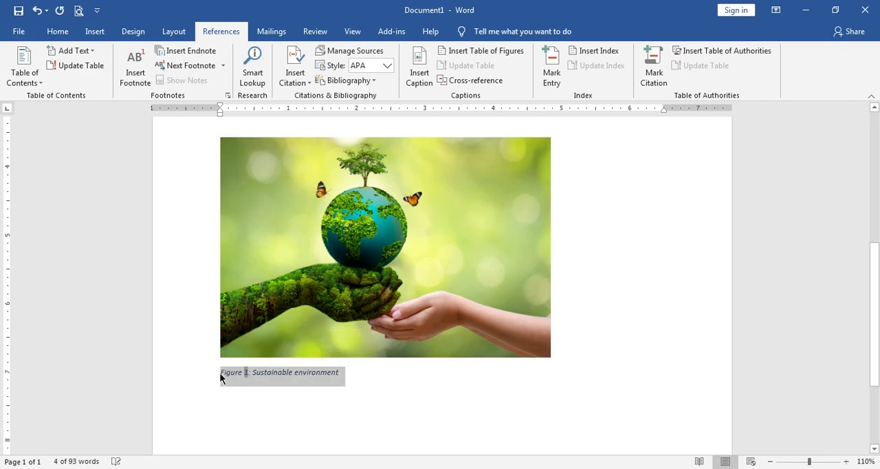
pyautogui.hotkey('ctrl', ']')
pyautogui.hotkey('ctrl', ']')
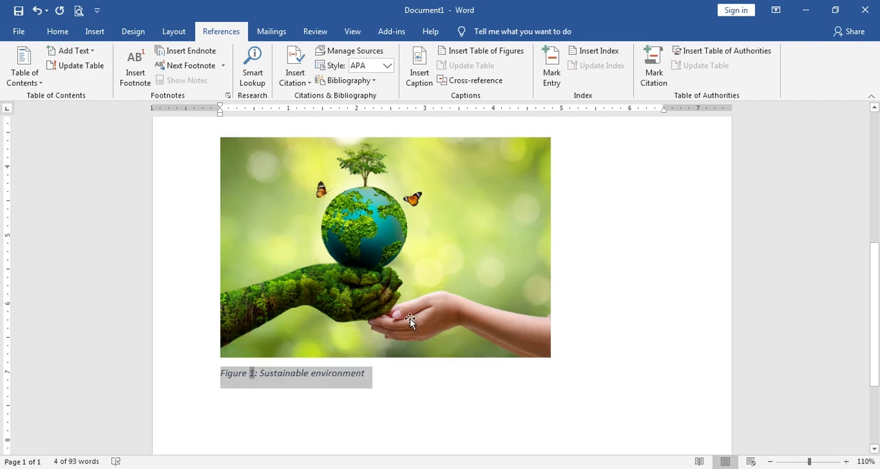
pyautogui.click(455, 355)
pyautogui.click(454, 383)
pyautogui.scroll(7, 489, 377)
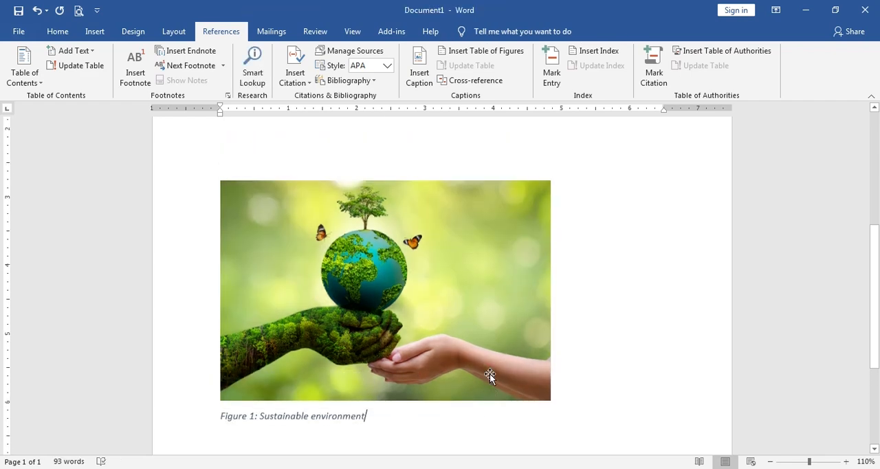
pyautogui.scroll(-7, 434, 326)
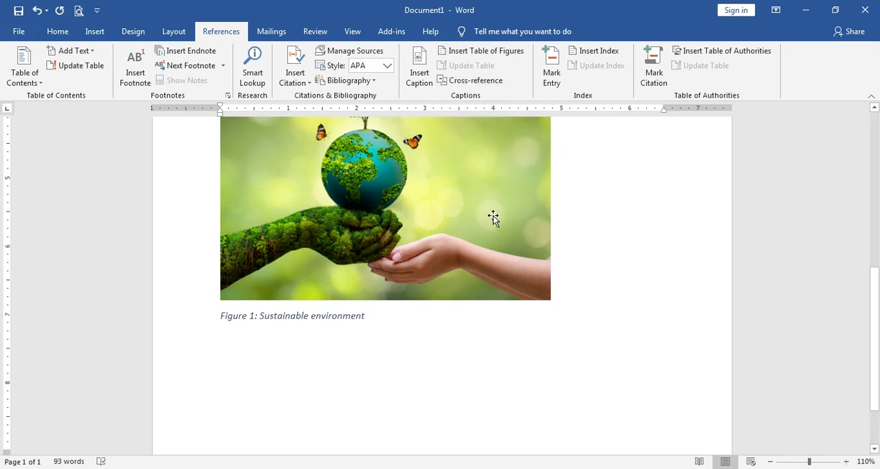
pyautogui.click(421, 71)
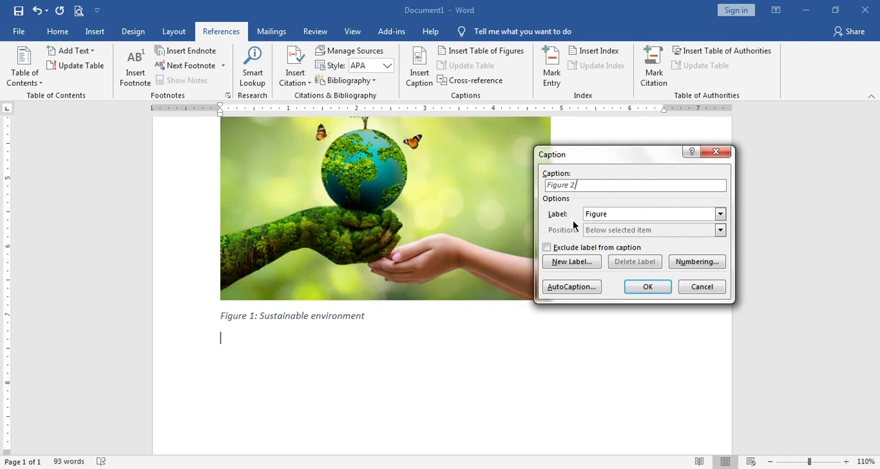
pyautogui.click(595, 216)
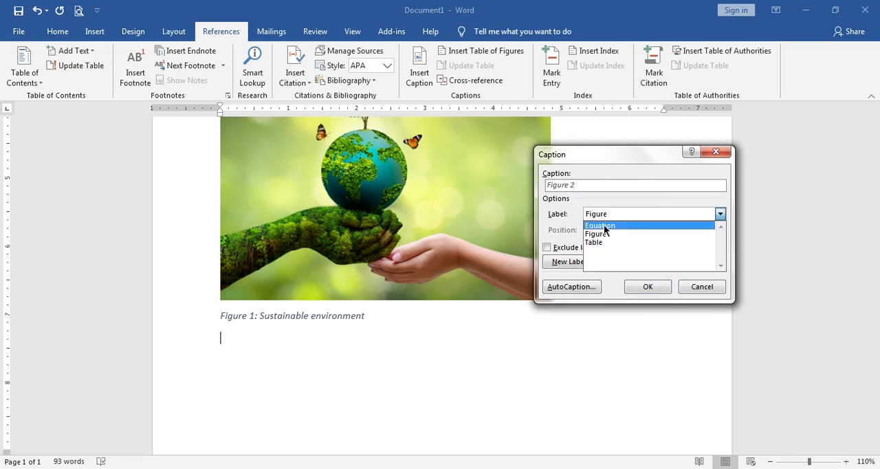
pyautogui.click(604, 242)
pyautogui.press('Escape')
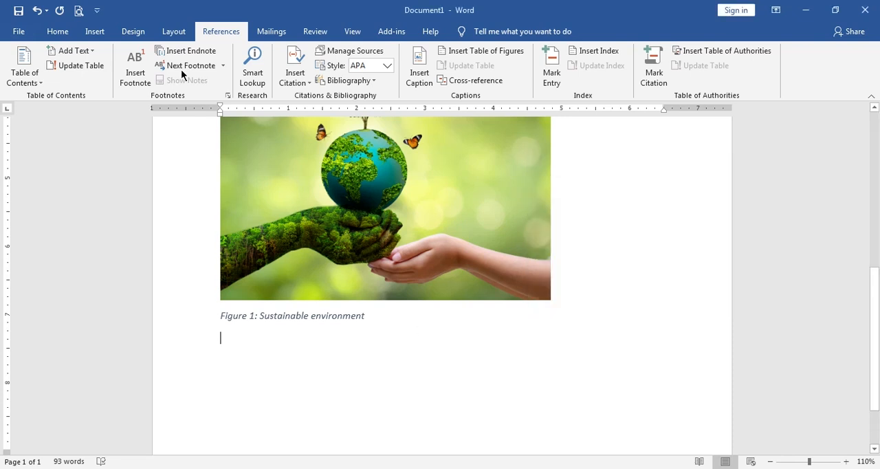
# - Insert a blank table with four columns and four rows below the Figure 1 caption
pyautogui.click(95, 31)
pyautogui.click(86, 66)
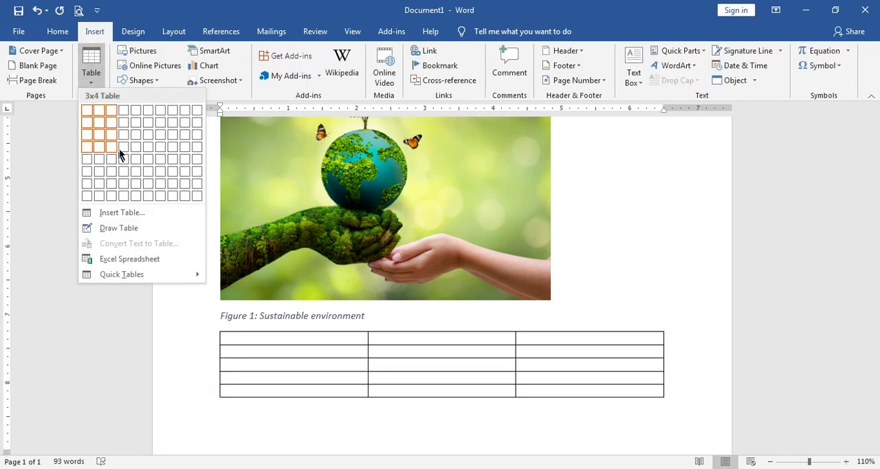
pyautogui.click(126, 152)
pyautogui.click(431, 411)
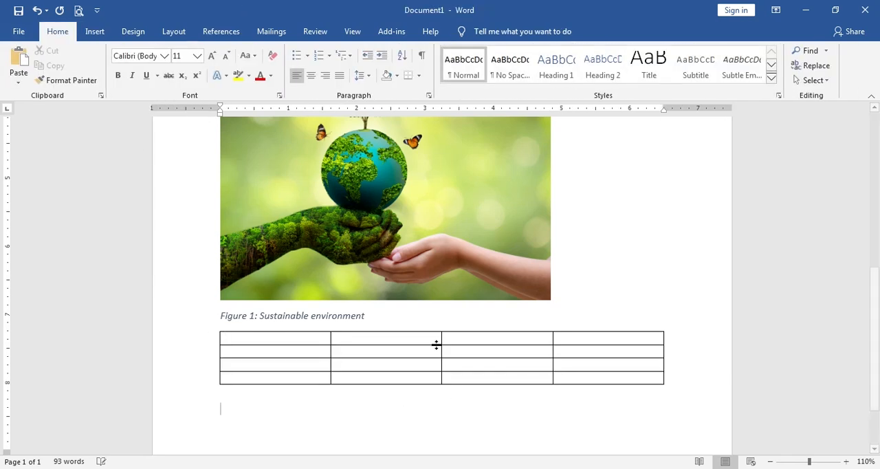
# - Insert the caption "Table 1: blank table" with the Table label below the table
pyautogui.click(187, 31)
pyautogui.click(220, 32)
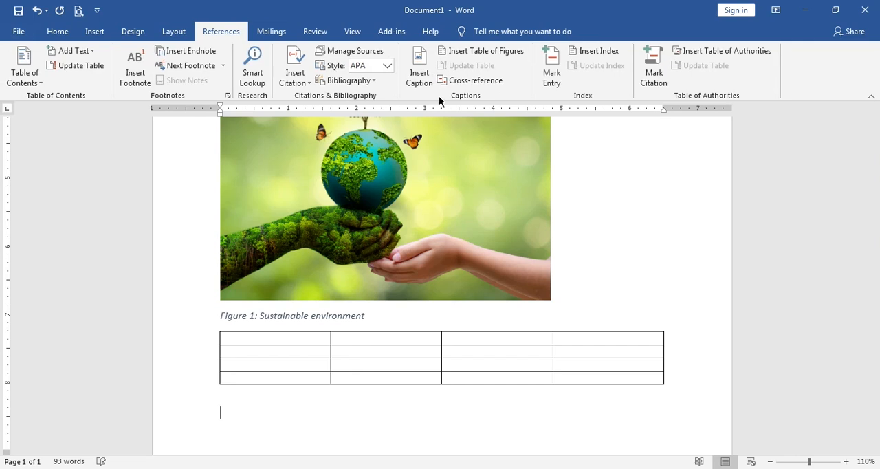
pyautogui.click(421, 69)
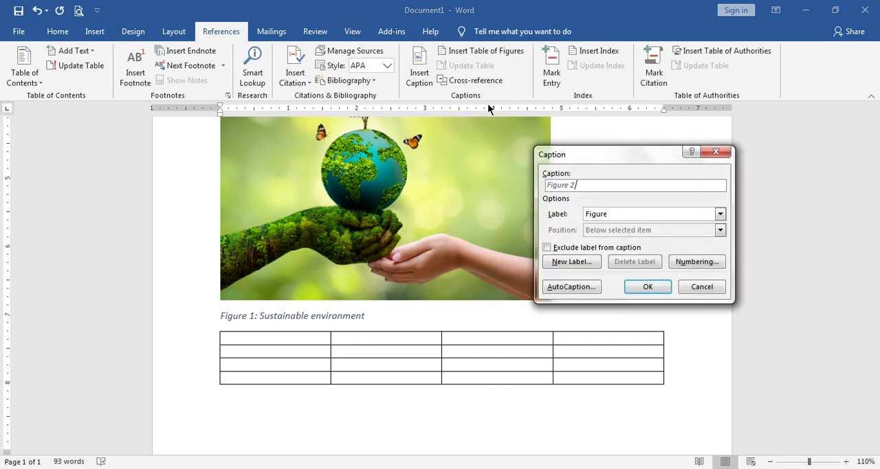
pyautogui.click(676, 214)
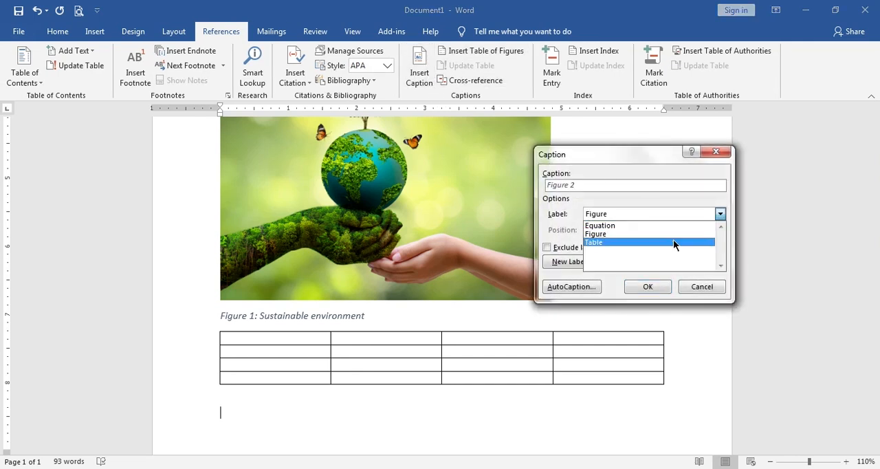
pyautogui.click(674, 242)
pyautogui.write(':')
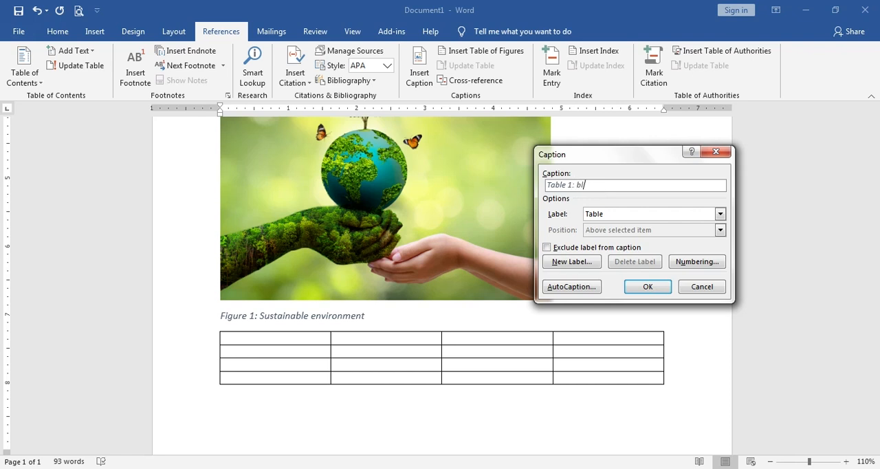
pyautogui.write('blank tab')
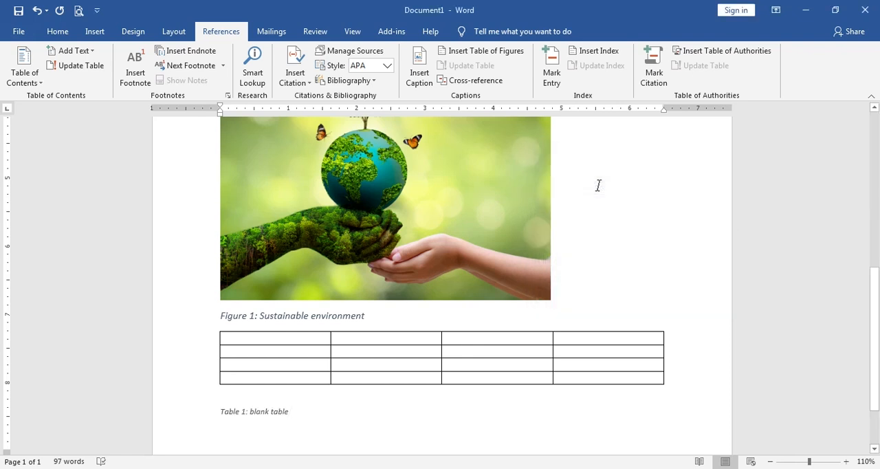
pyautogui.click(223, 402)
pyautogui.click(326, 416)
pyautogui.scroll(-2, 337, 413)
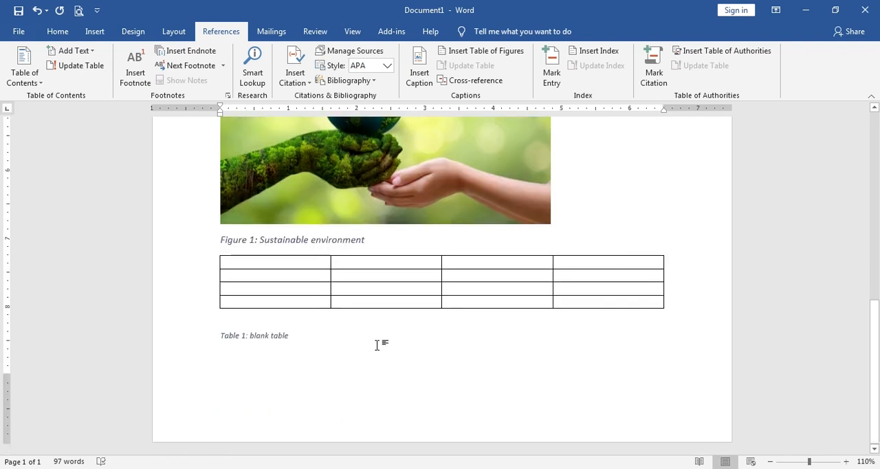
# - Insert the caption "Figure 2:agdf" with the Figure label on a new line under the Figure 1 caption, followed by a new line
pyautogui.click(425, 238)
pyautogui.press('Return')
pyautogui.click(422, 67)
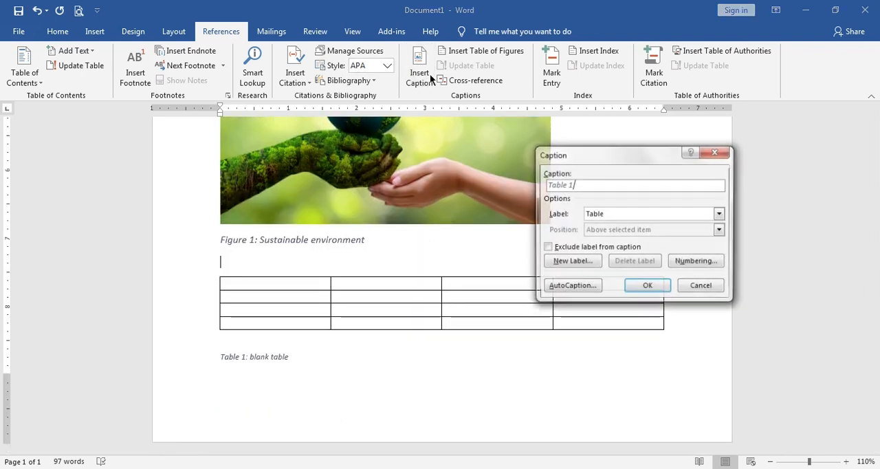
pyautogui.click(634, 214)
pyautogui.click(634, 234)
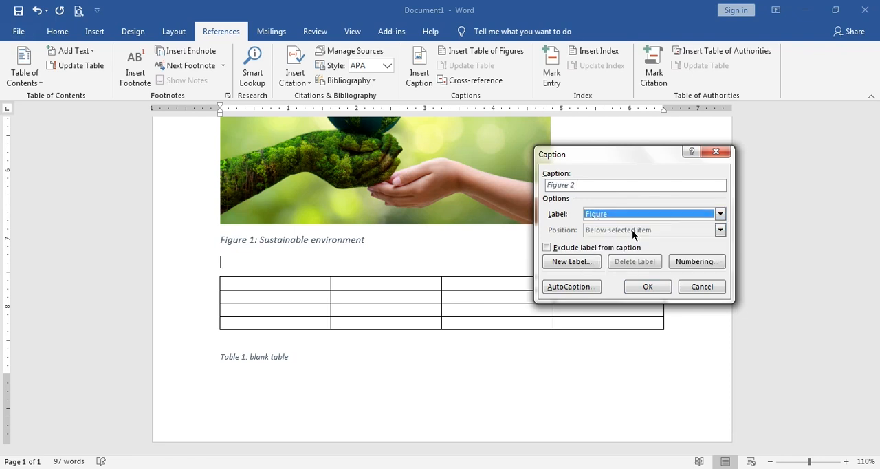
pyautogui.click(608, 185)
pyautogui.write(':')
pyautogui.press('BackSpace')
pyautogui.write(':agdf')
pyautogui.click(662, 289)
pyautogui.press('Return')
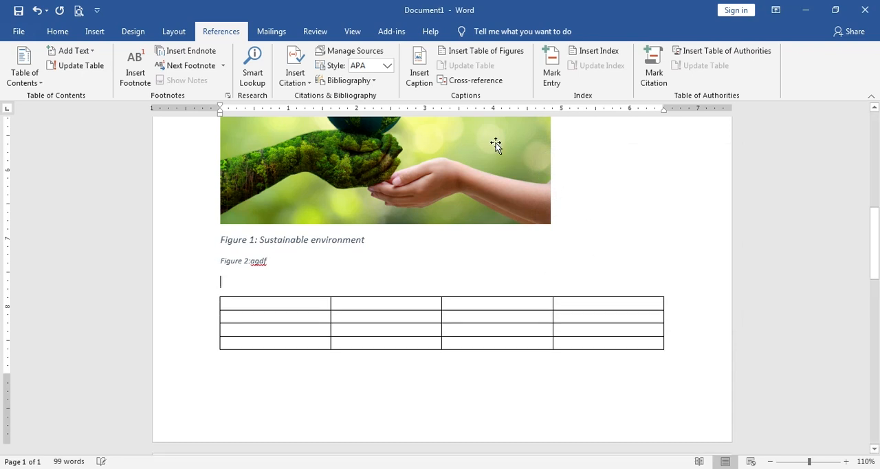
# - Insert the caption "Figure 3:sgharthrs" below the Figure 2 caption and start a new line
pyautogui.click(419, 73)
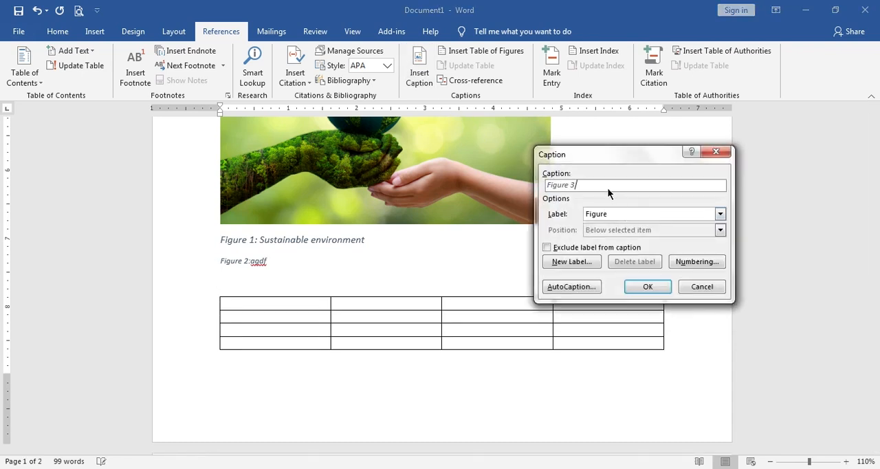
pyautogui.write(':sgharthrs')
pyautogui.click(648, 286)
pyautogui.press('Return')
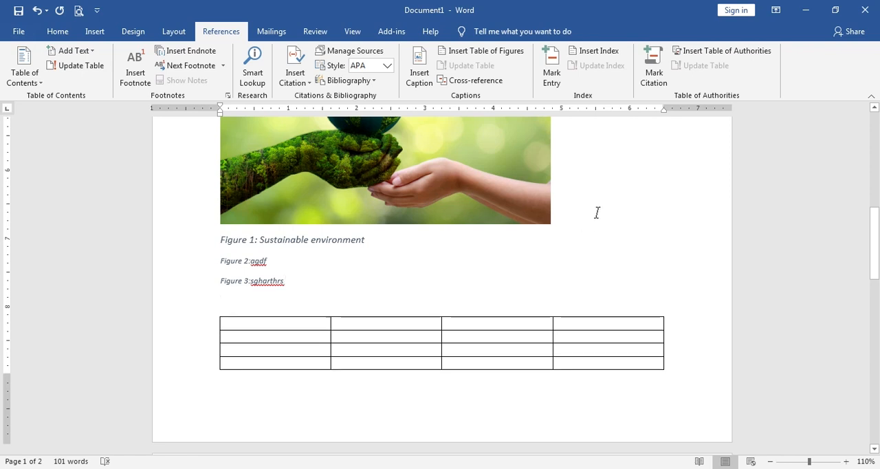
# - Insert the caption "Figure 4:eherqerh" below the Figure 3 caption
pyautogui.click(419, 79)
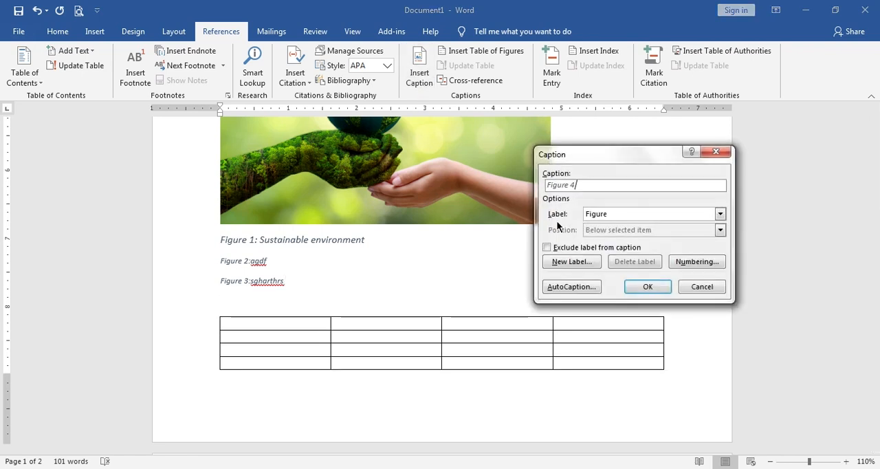
pyautogui.write(':eherqerh')
pyautogui.click(646, 286)
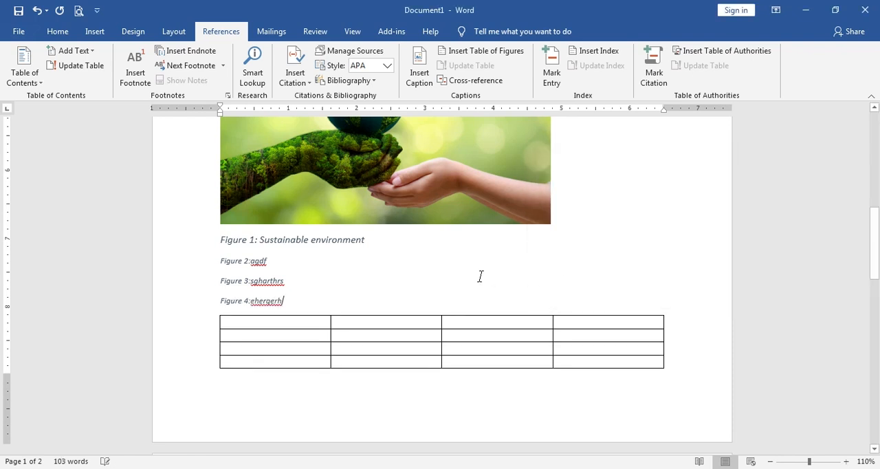
pyautogui.scroll(-1, 454, 289)
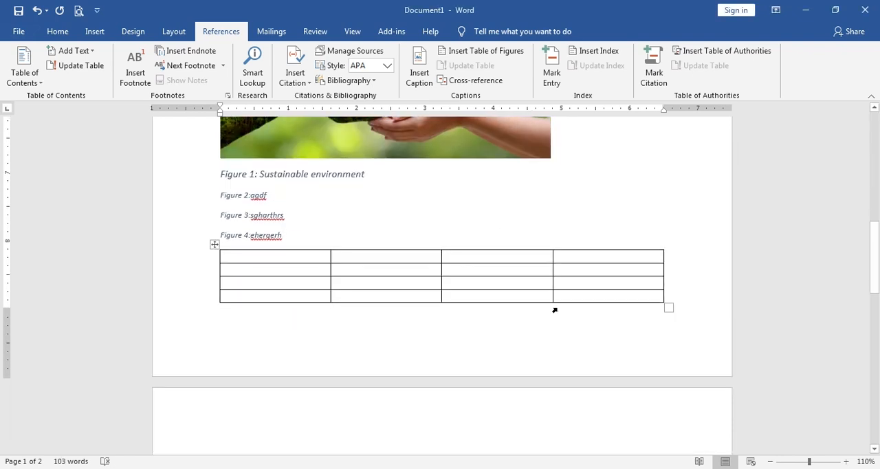
# - Insert a page break after the Figure 4 caption to move the blank table to the second page
pyautogui.click(502, 310)
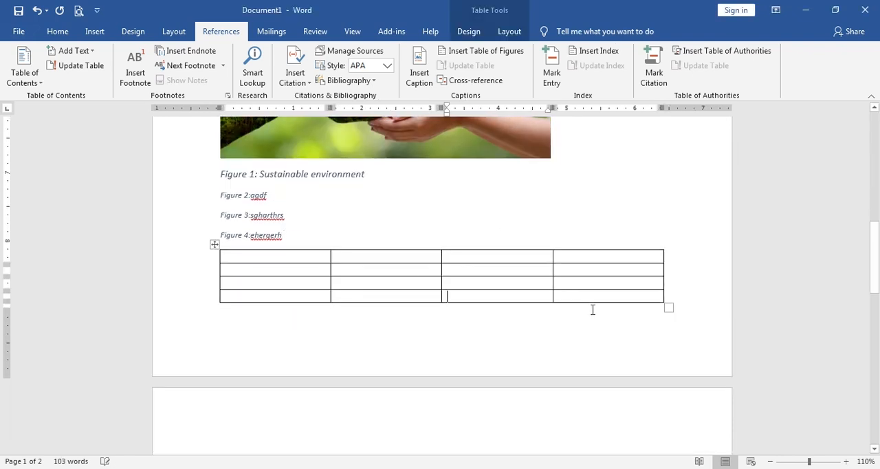
pyautogui.click(673, 296)
pyautogui.scroll(-3, 433, 227)
pyautogui.scroll(1, 412, 218)
pyautogui.click(396, 208)
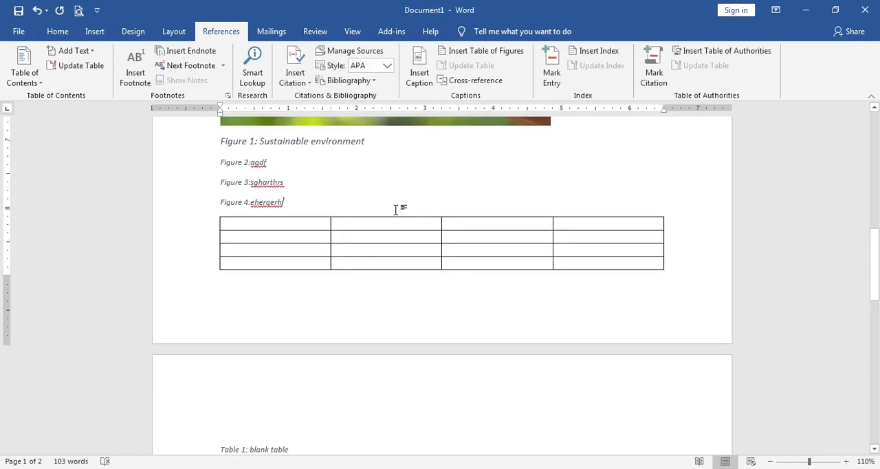
pyautogui.hotkey('ctrl', 'Return')
pyautogui.scroll(-8, 437, 173)
# - Insert the caption "Table 2:rfgsrtgregqr" with the Table label below the Table 1 caption and start a new line
pyautogui.click(409, 276)
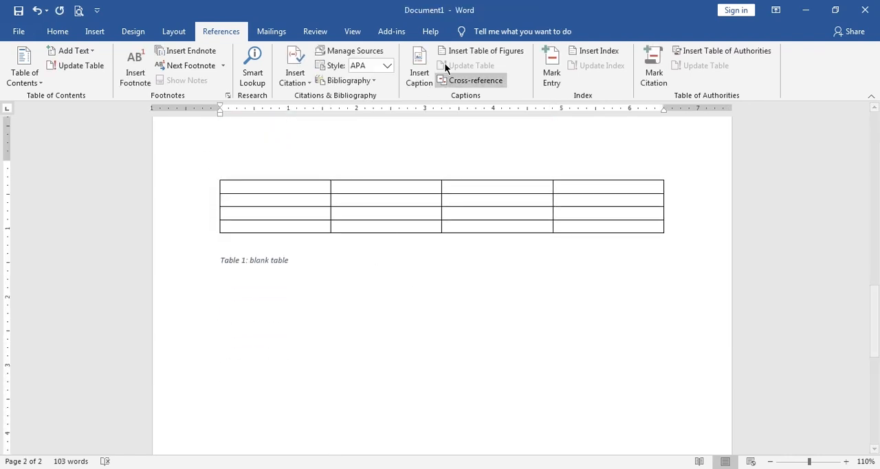
pyautogui.click(419, 72)
pyautogui.click(608, 215)
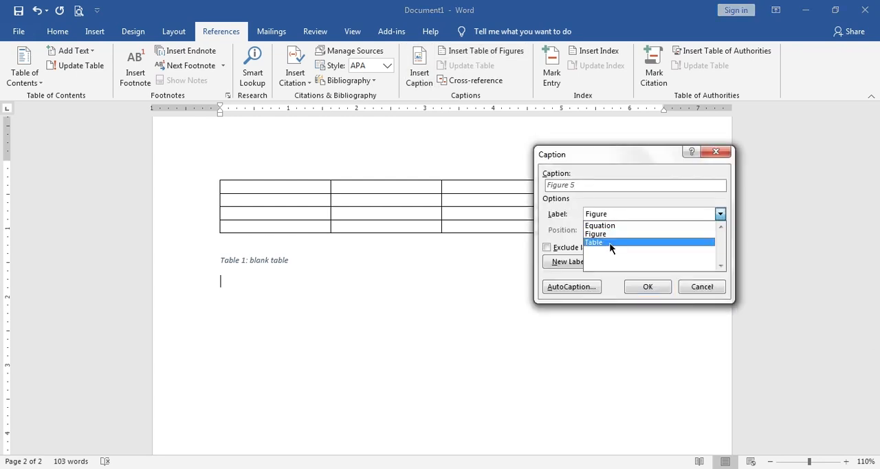
pyautogui.click(610, 243)
pyautogui.click(607, 185)
pyautogui.write(': rfgsrtgregr')
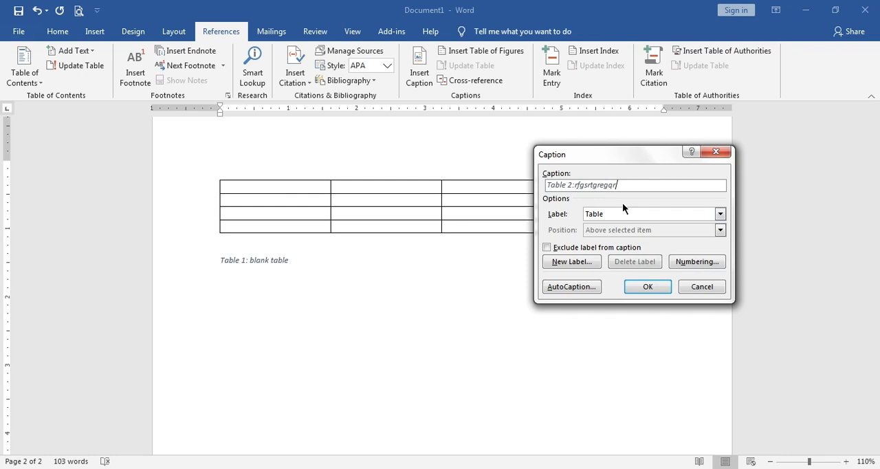
pyautogui.click(633, 284)
pyautogui.press('Return')
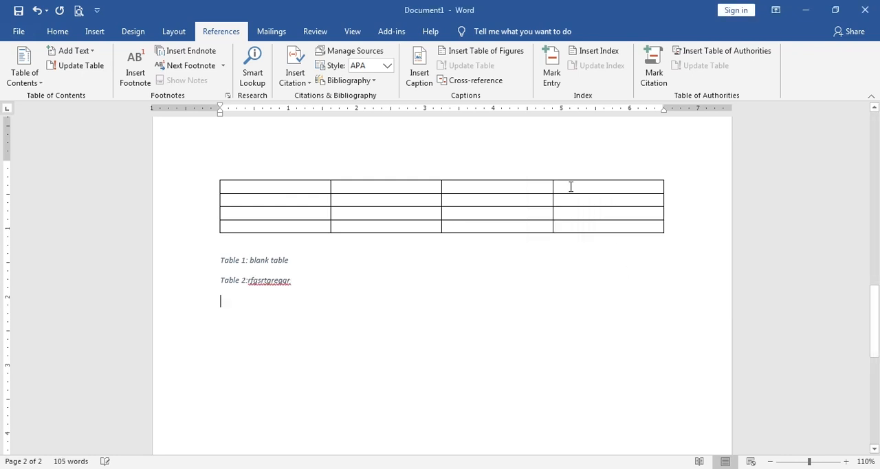
# - Insert the caption "Table 3:dfgadfgadgS" below the Table 2 caption
pyautogui.click(432, 69)
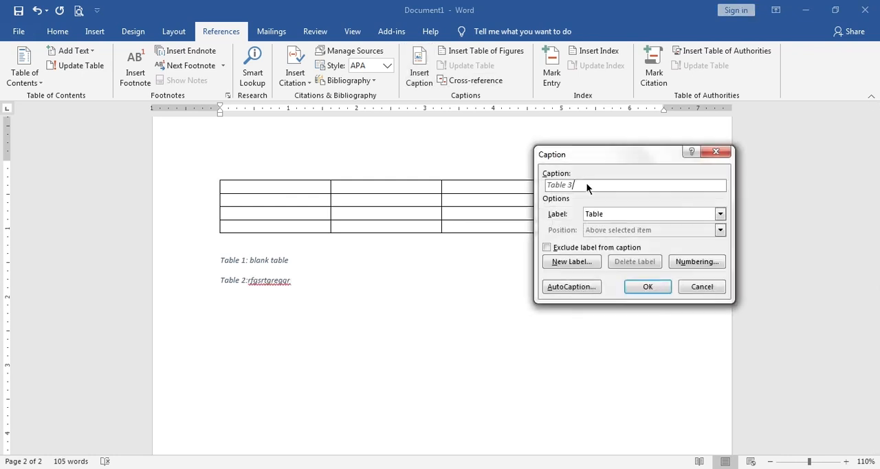
pyautogui.write('dfgadfgadgs')
pyautogui.click(647, 286)
# - Add blank lines below the Table 3 caption and insert a table of figures there using the Figure caption label
pyautogui.press('Return')
pyautogui.press('Return')
pyautogui.press('Return')
pyautogui.scroll(-3, 557, 255)
pyautogui.scroll(-1, 557, 224)
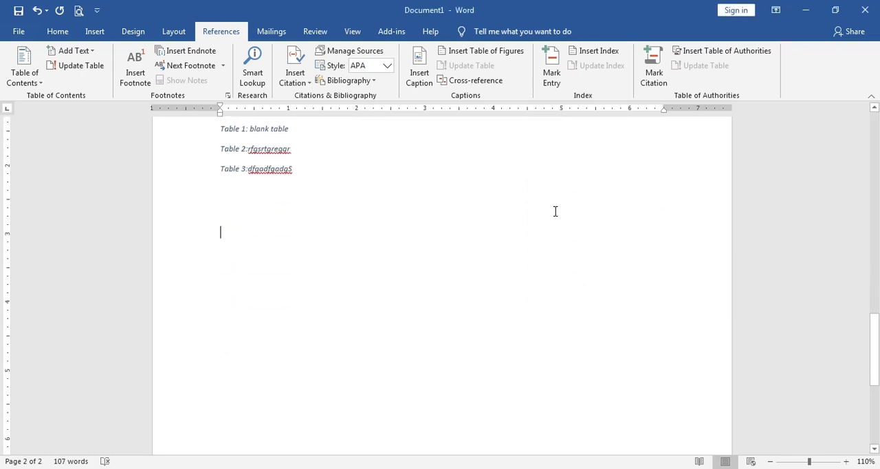
pyautogui.click(496, 55)
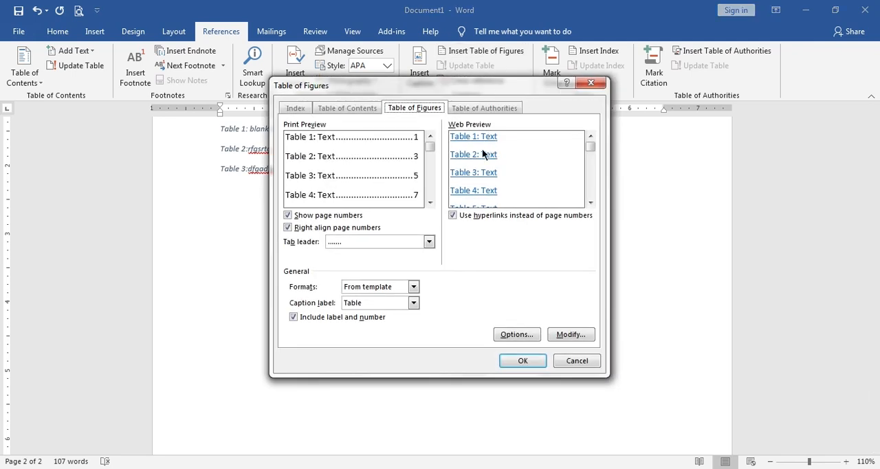
pyautogui.click(388, 302)
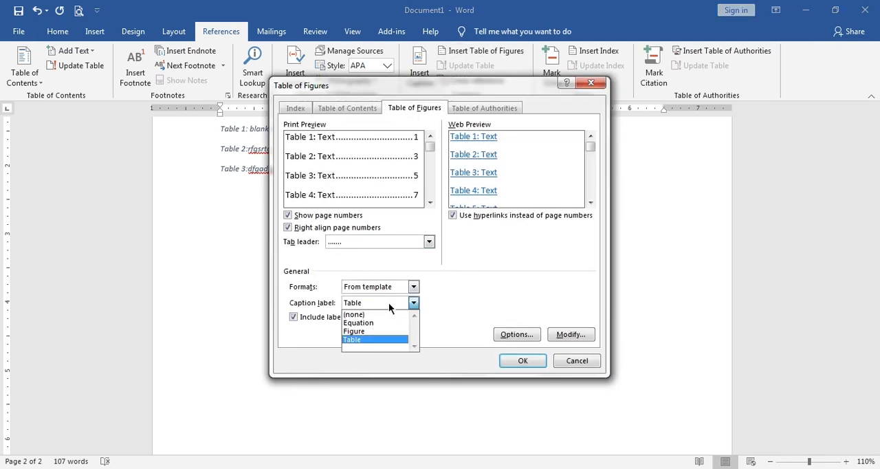
pyautogui.click(355, 328)
pyautogui.click(523, 361)
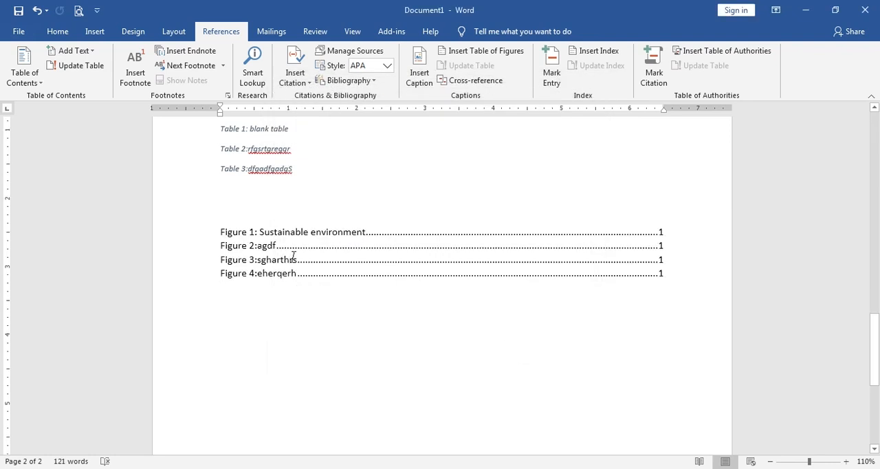
pyautogui.scroll(12, 289, 244)
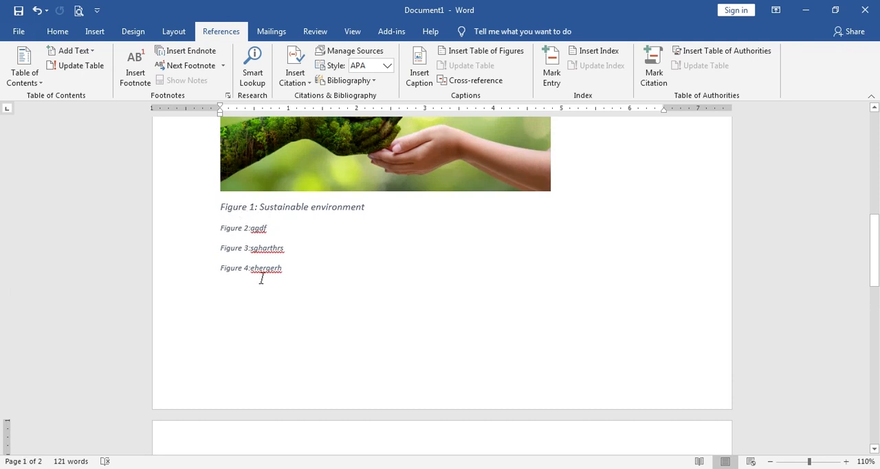
# - Replace the existing list of figures with one that uses the underscore tab leader, shown page numbers and the Figure caption label
pyautogui.scroll(-10, 237, 234)
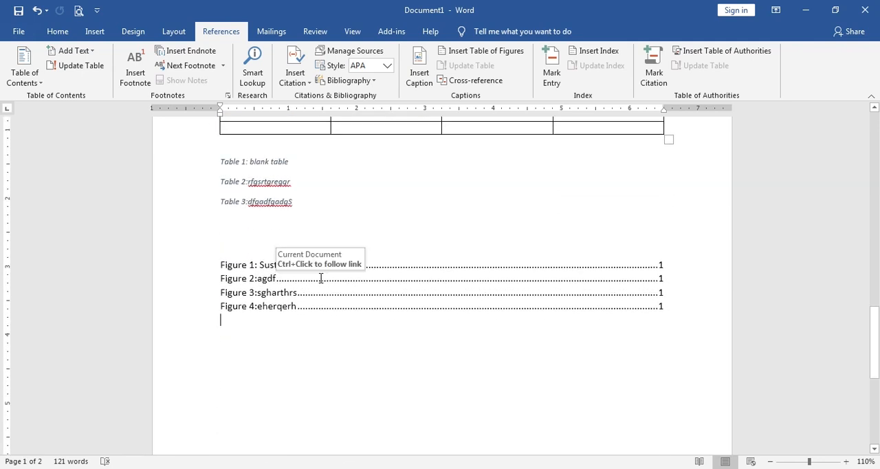
pyautogui.click(301, 288)
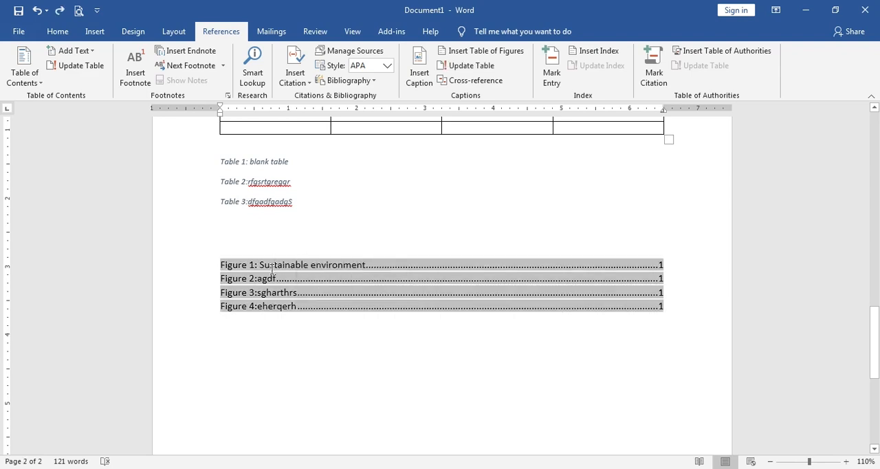
pyautogui.click(494, 53)
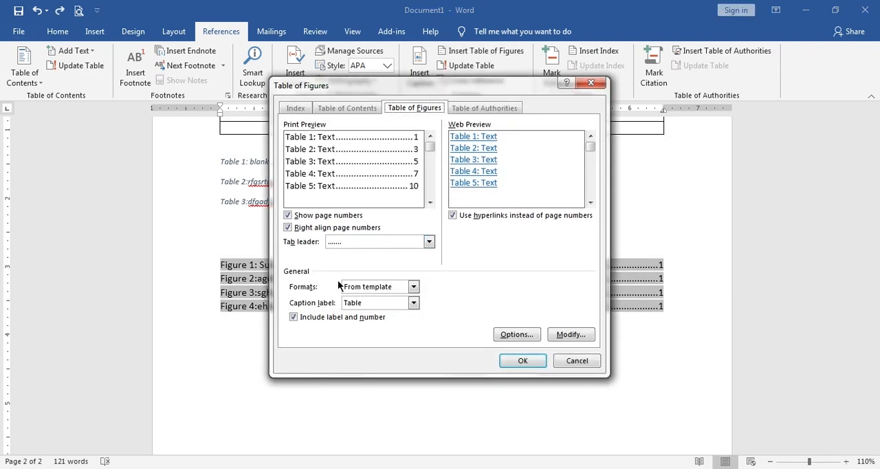
pyautogui.click(333, 243)
pyautogui.click(356, 279)
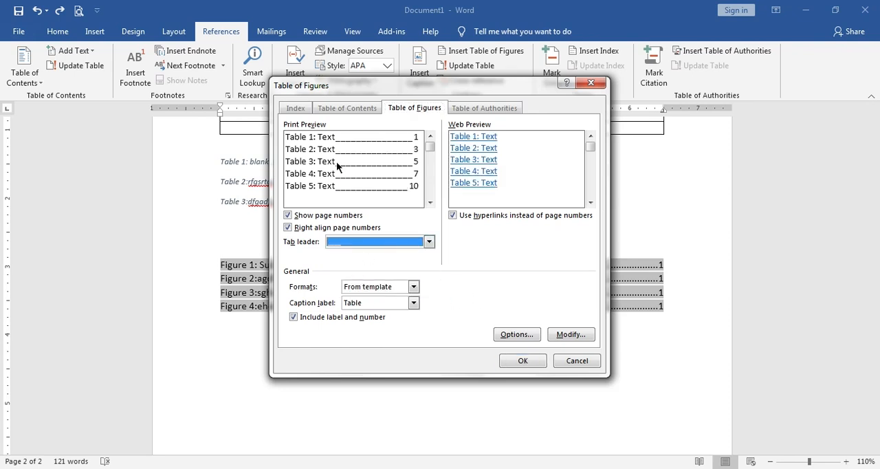
pyautogui.click(320, 219)
pyautogui.click(320, 219)
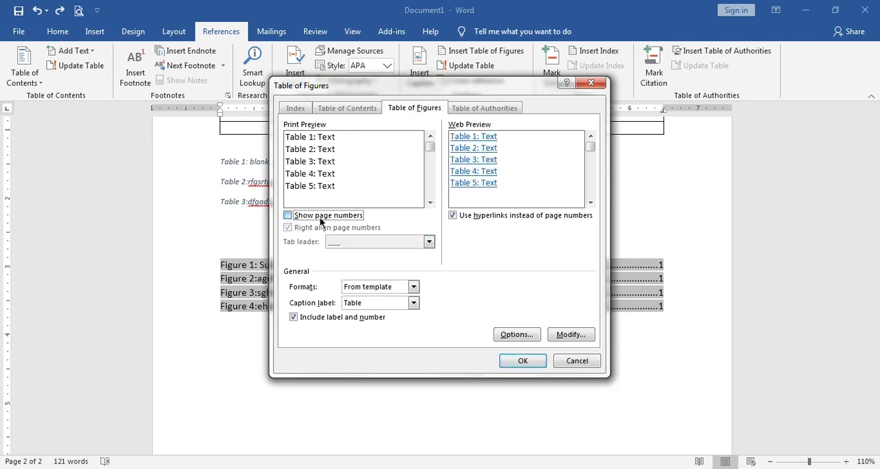
pyautogui.click(379, 304)
pyautogui.click(379, 330)
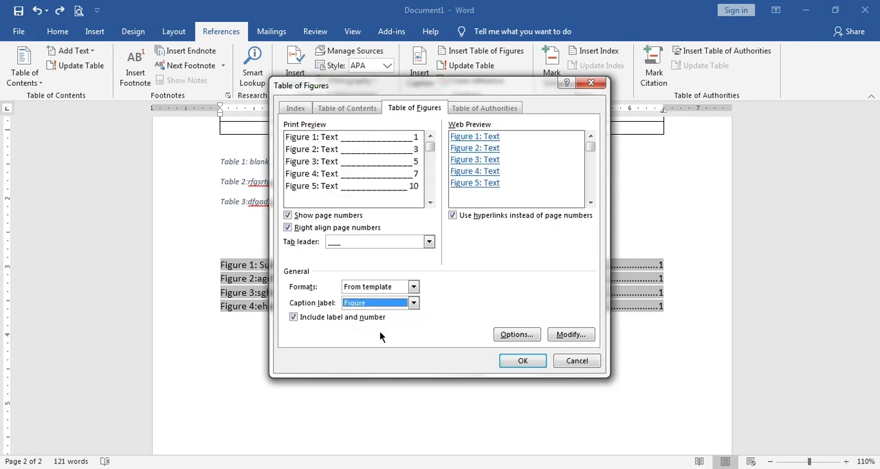
pyautogui.click(537, 368)
pyautogui.click(419, 275)
pyautogui.click(351, 287)
# - Insert a second table of figures below the list of figures using the Table caption label and the dotted tab leader
pyautogui.click(592, 355)
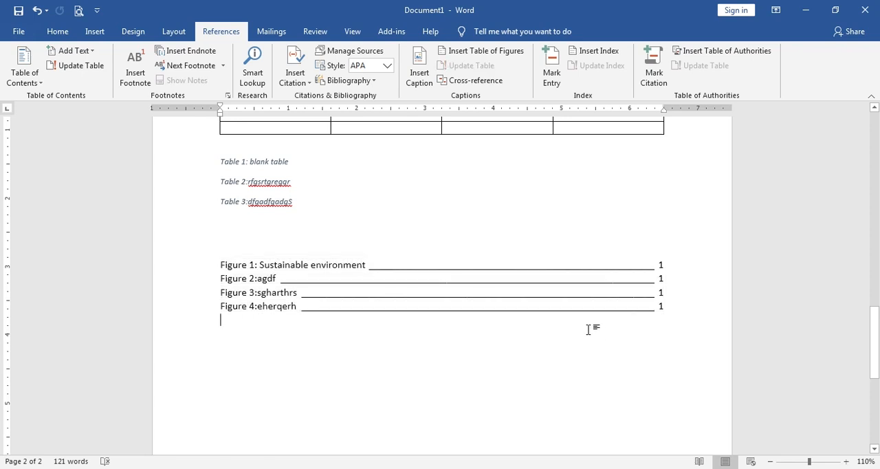
pyautogui.click(470, 52)
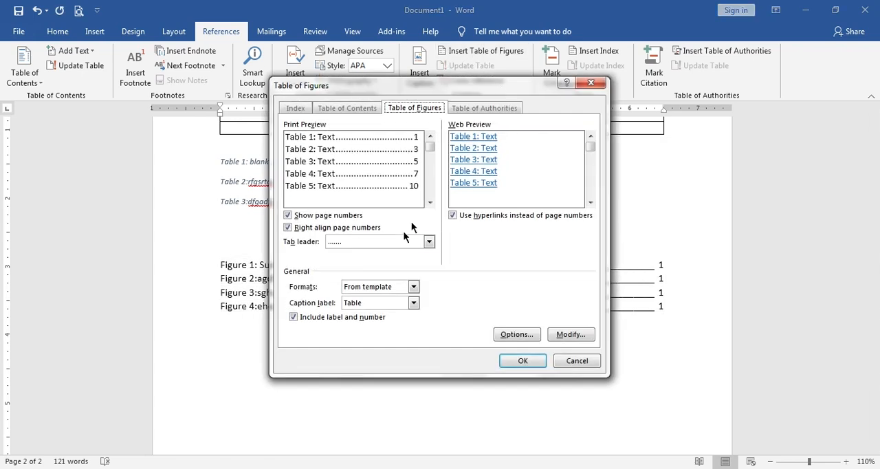
pyautogui.click(394, 303)
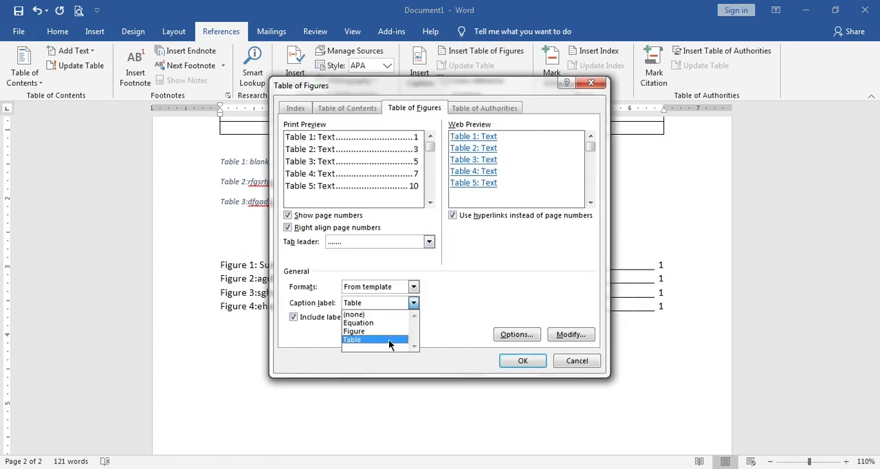
pyautogui.click(375, 340)
pyautogui.click(522, 361)
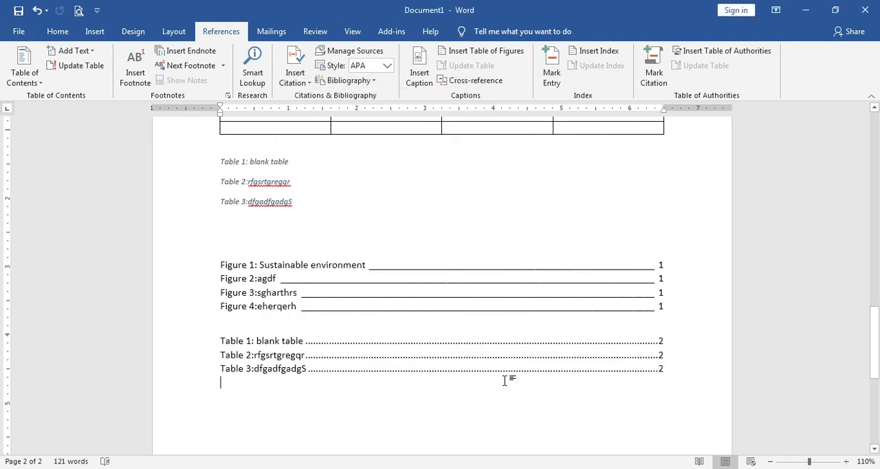
pyautogui.click(307, 332)
pyautogui.scroll(-1, 551, 127)
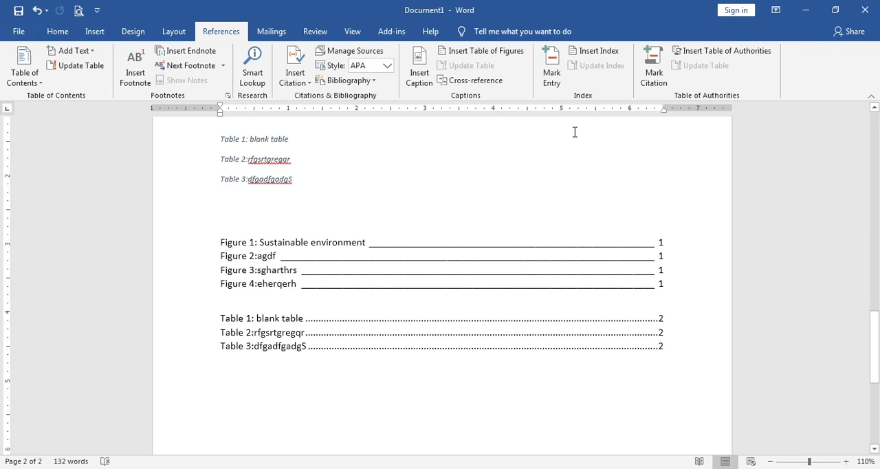